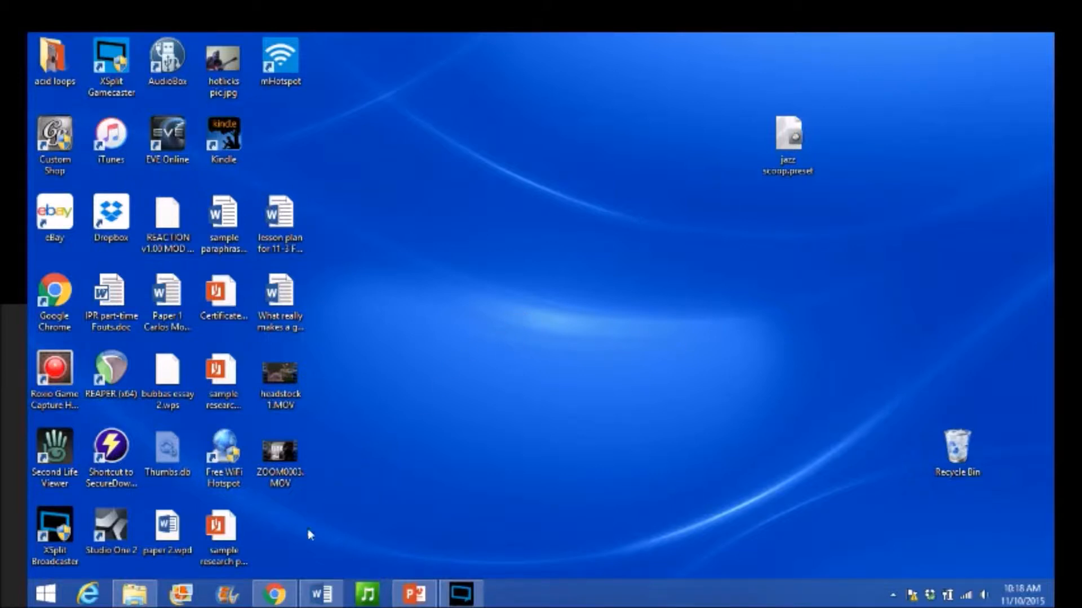
- Switch to Chrome and open the course RHT102 002 Freshman Rhetoric & Comp II (2015 Fall) from My Courses
click(275, 596)
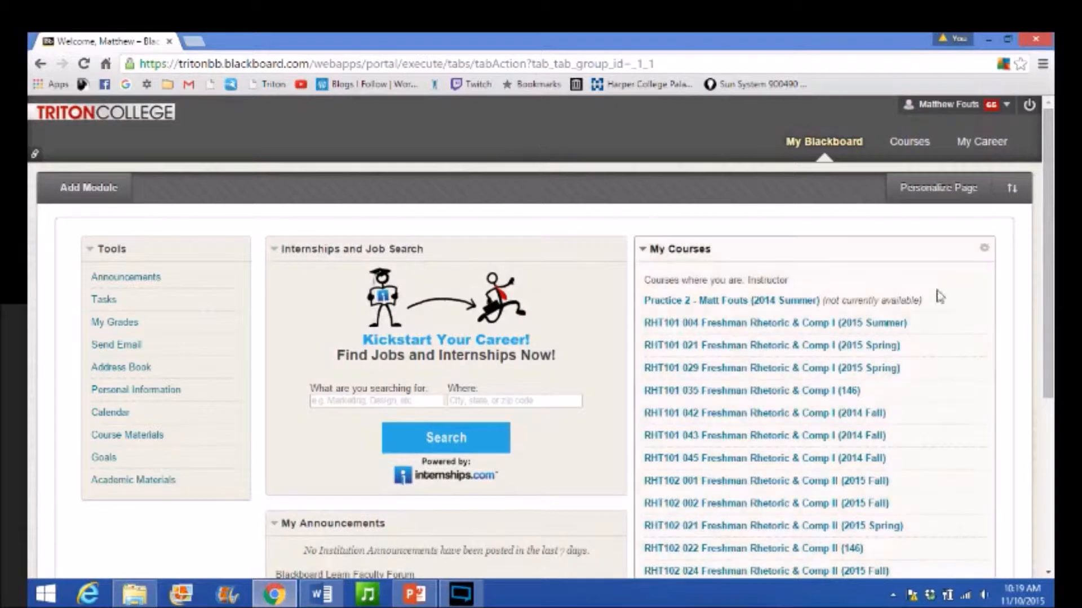
scroll(1022, 363, down, 2)
scroll(1024, 365, down, 2)
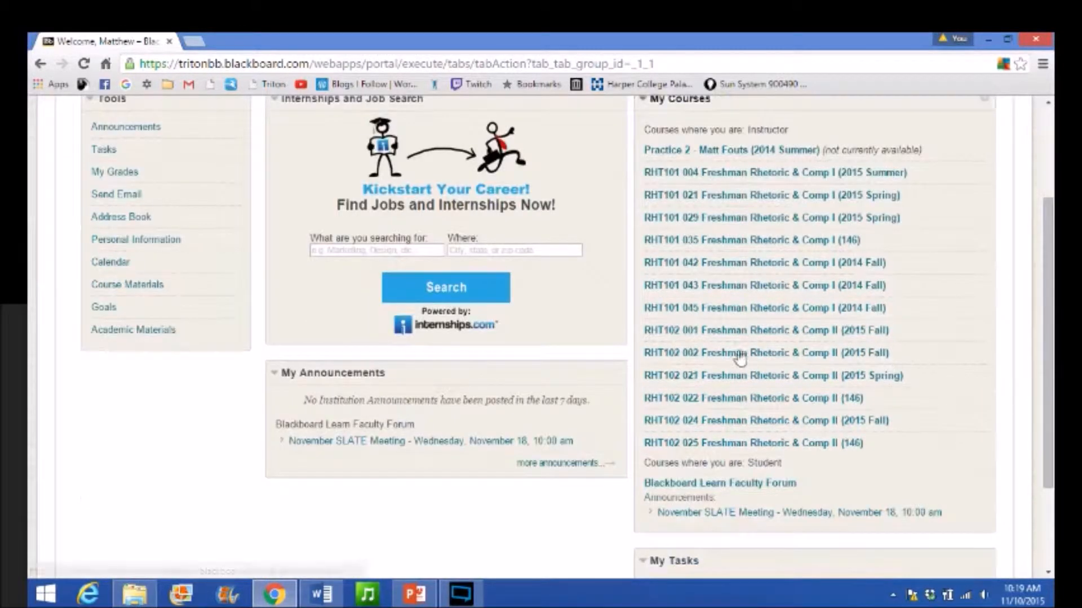
click(691, 355)
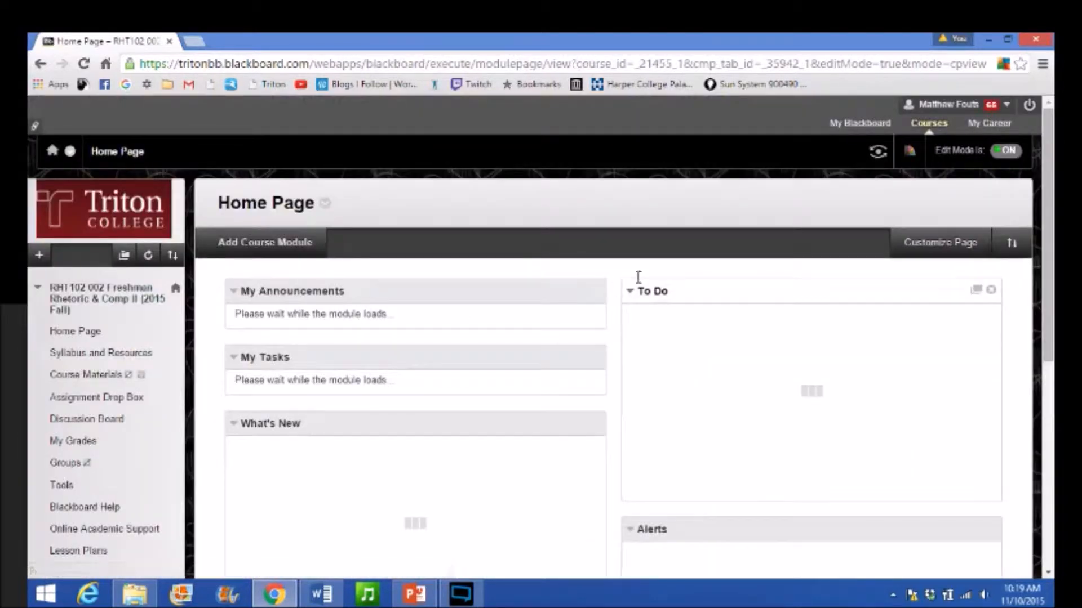
scroll(213, 350, down, 2)
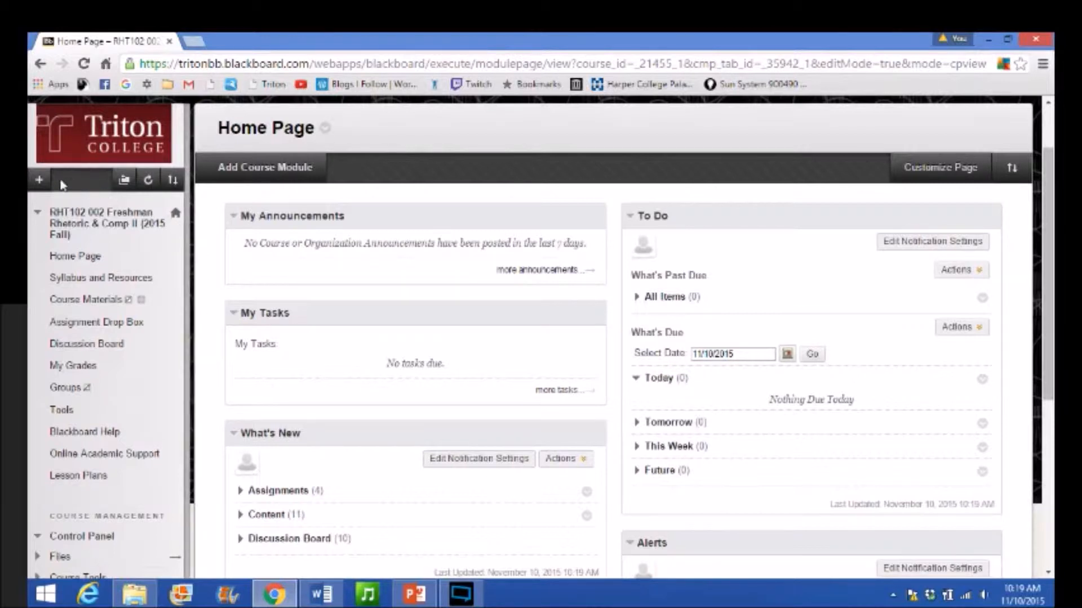
click(40, 181)
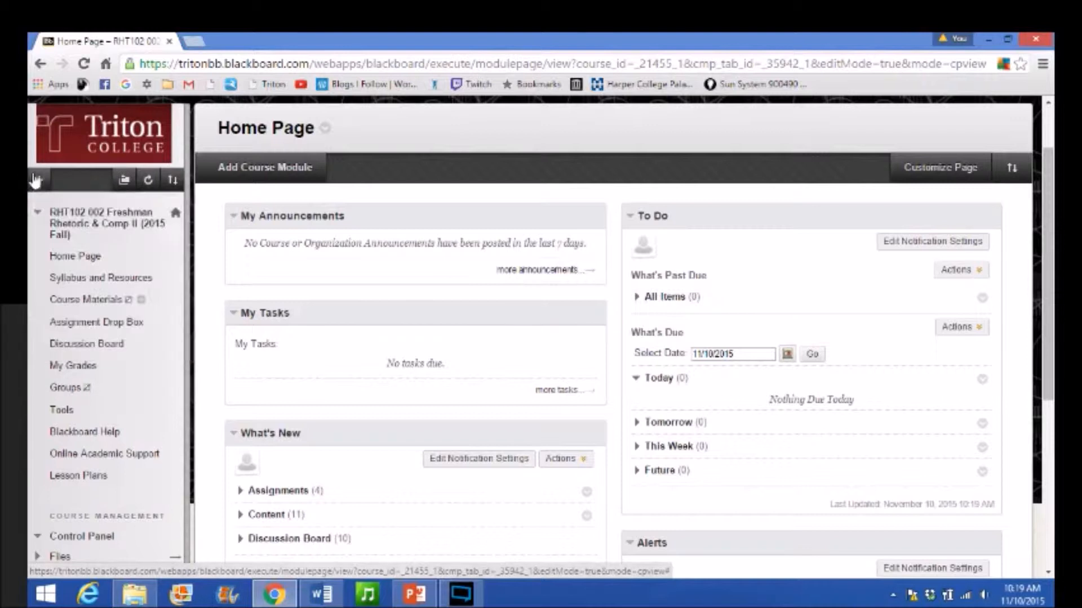
mouse_move(37, 182)
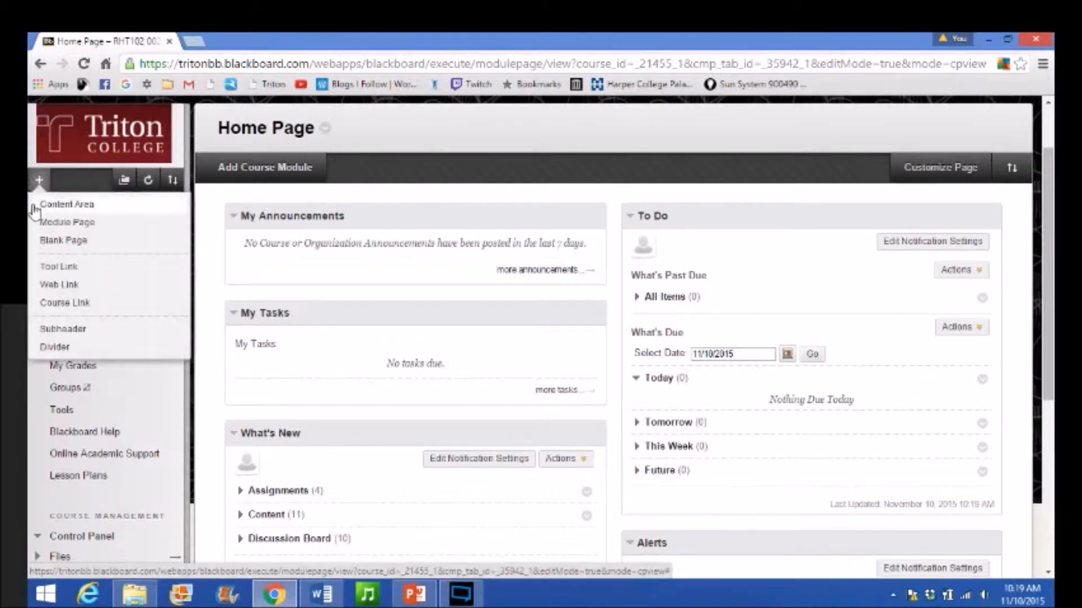
click(98, 205)
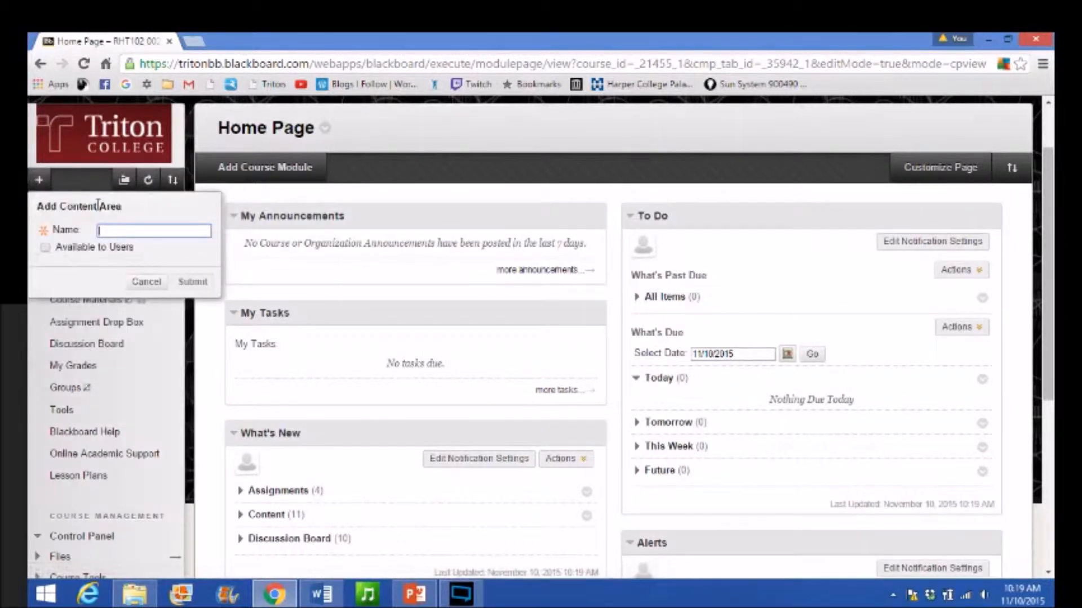
text(A)
text(ss)
text(ing)
key(BackSpace)
key(BackSpace)
text(gnment Drop Box)
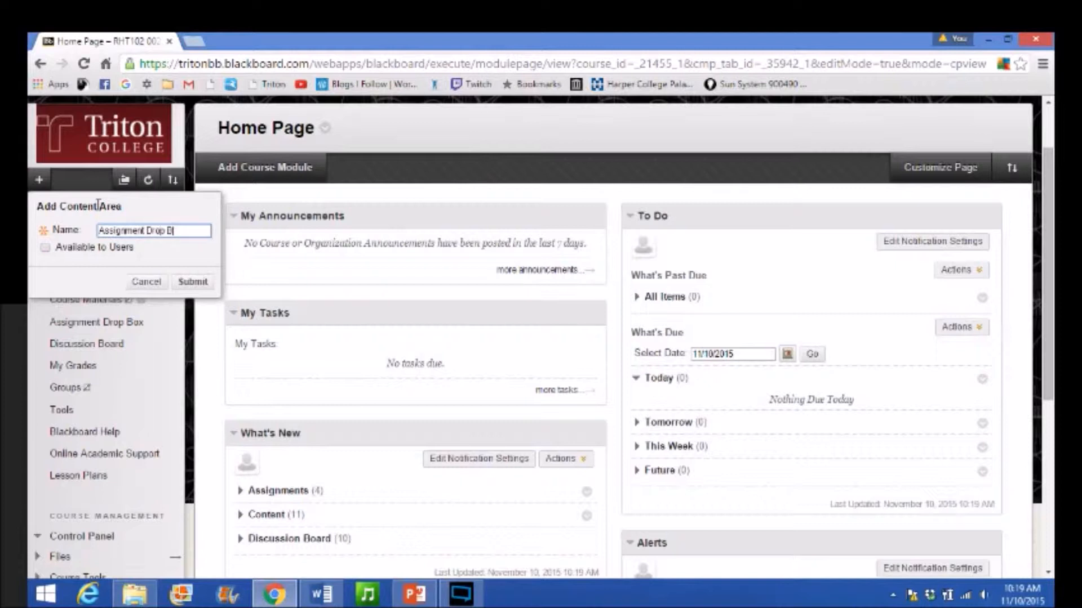
click(45, 248)
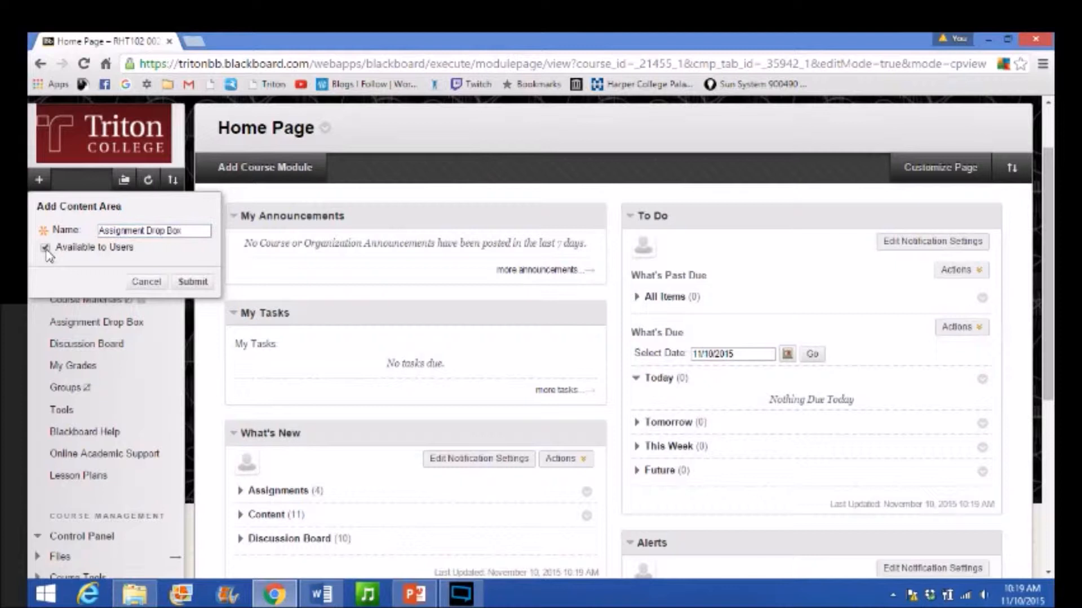
click(146, 283)
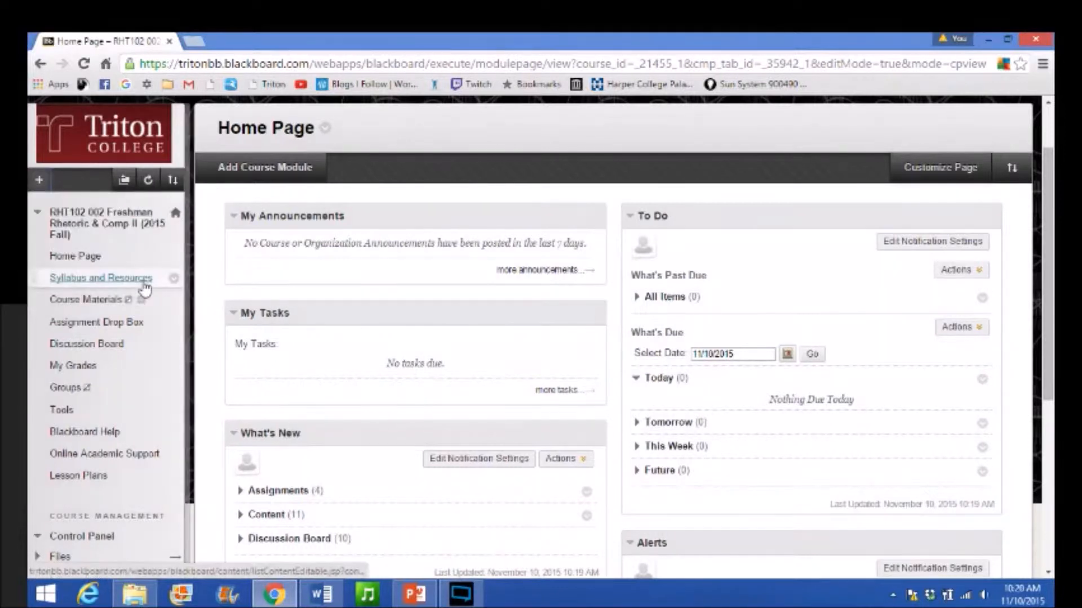
- Start a new assignment in the course's Assignment Drop Box and name it Paper 8
click(67, 326)
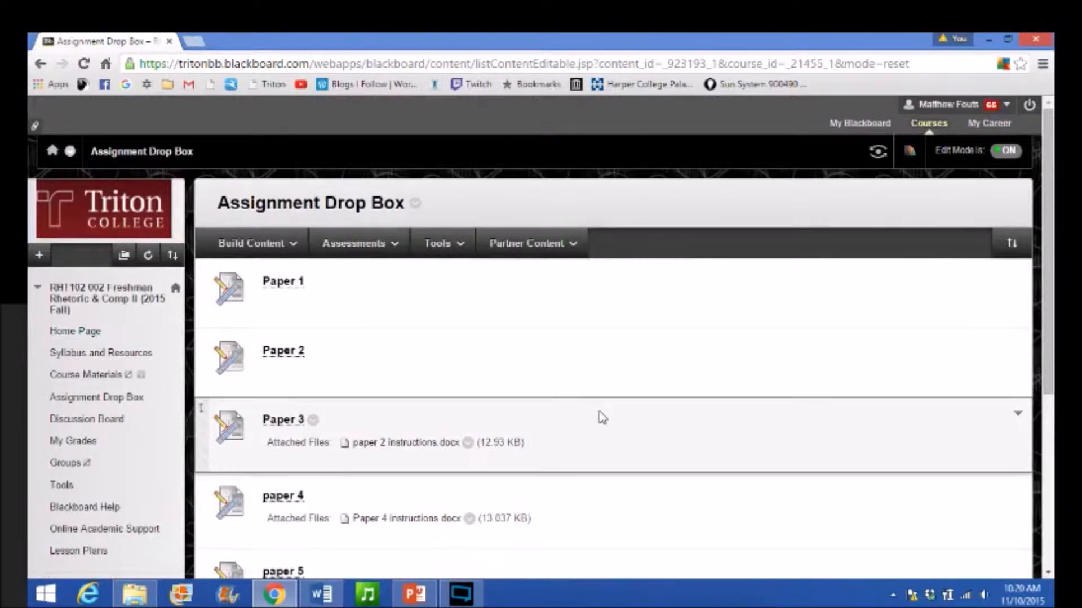
click(353, 244)
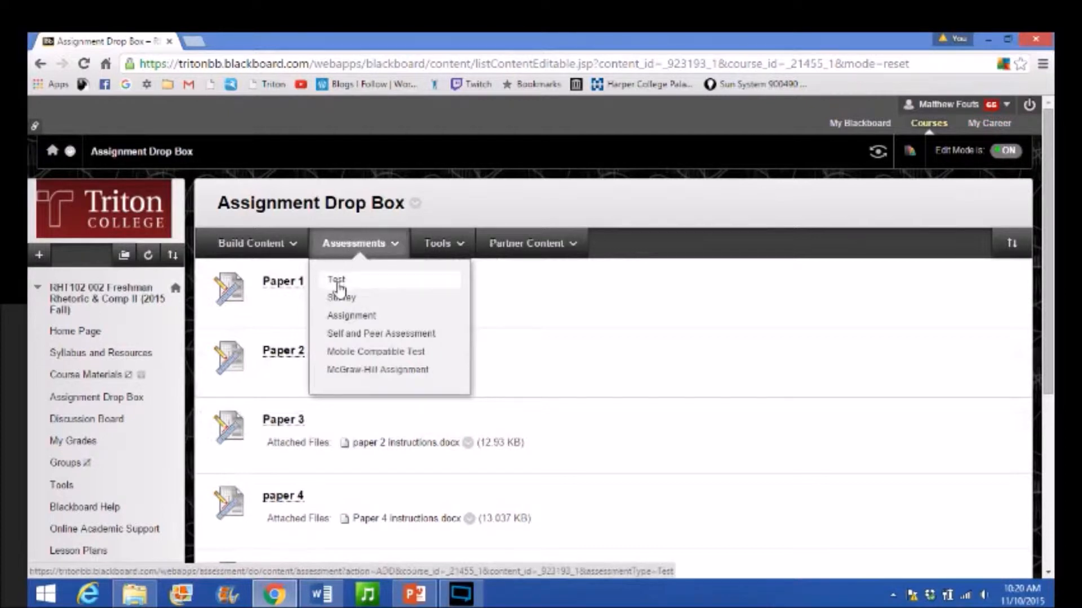
click(352, 316)
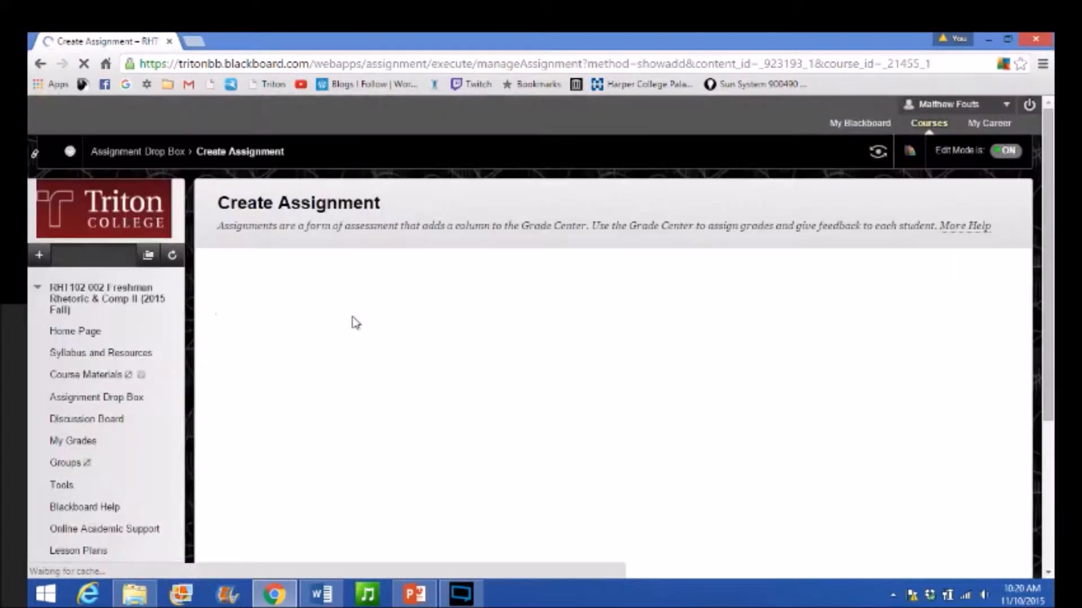
click(476, 361)
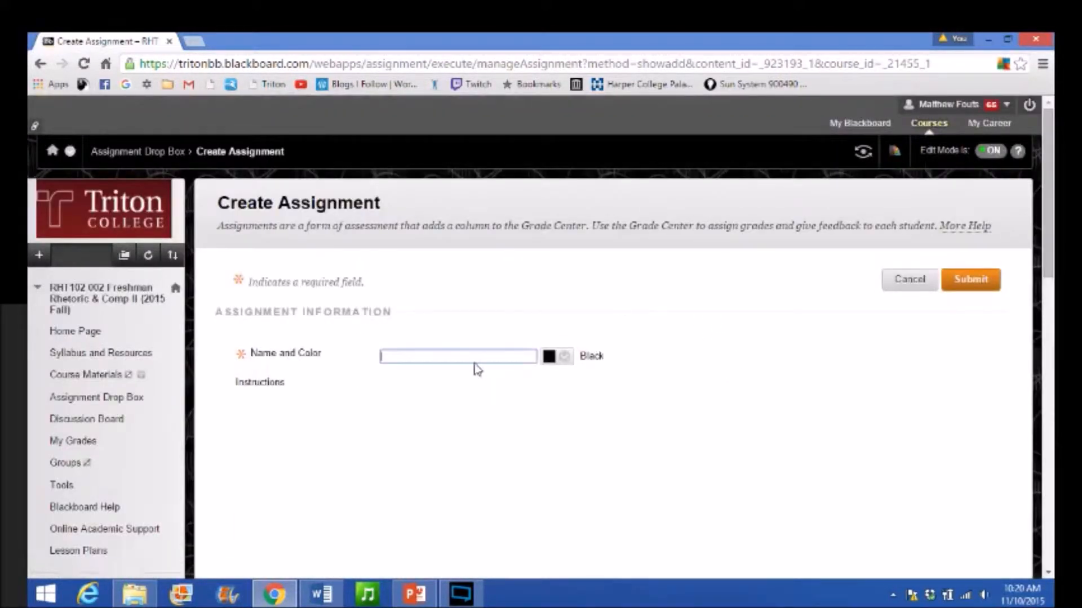
click(472, 352)
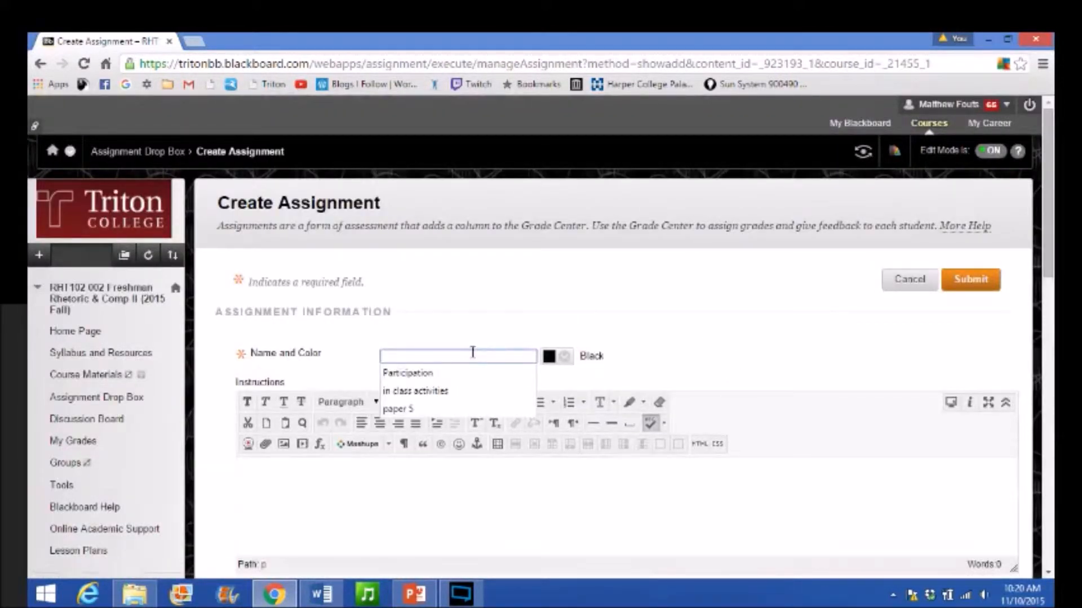
text(Paper )
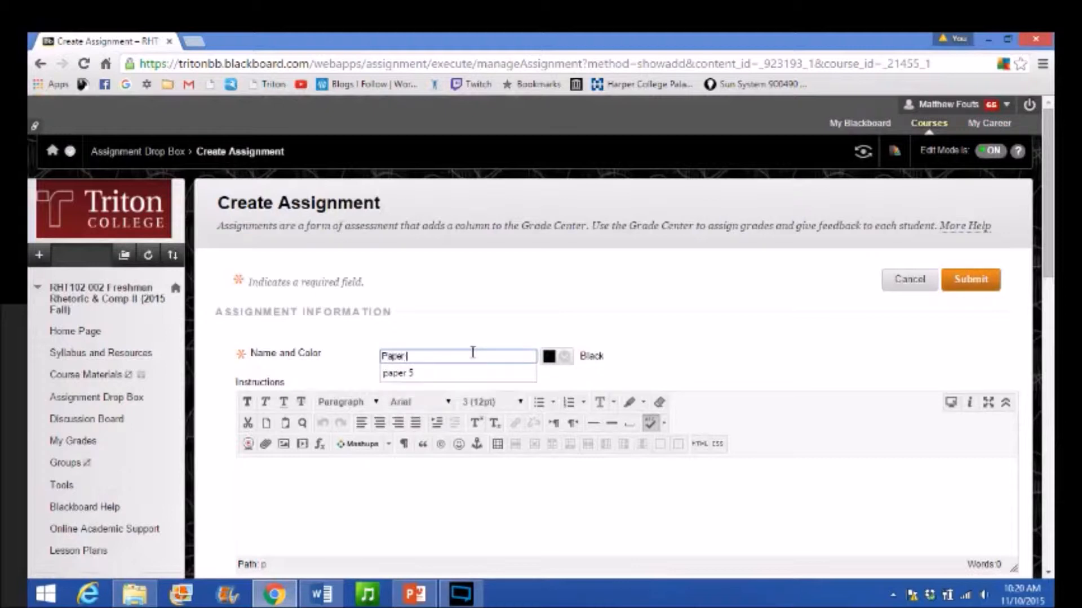
text(6)
click(757, 345)
- Set the assignment's due date to 11/11/2015
scroll(764, 339, down, 3)
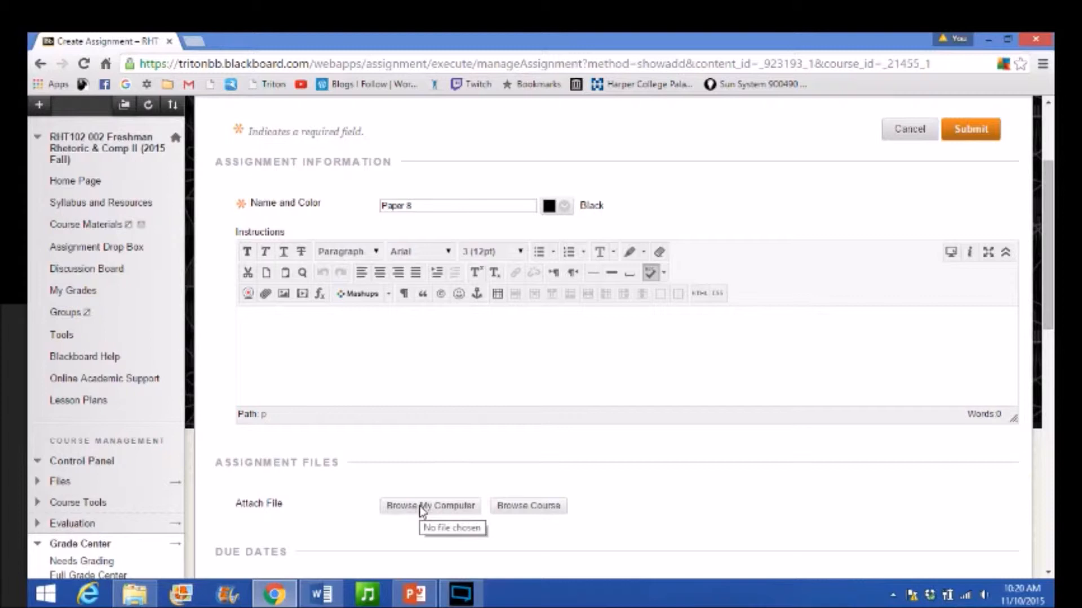
scroll(815, 403, down, 3)
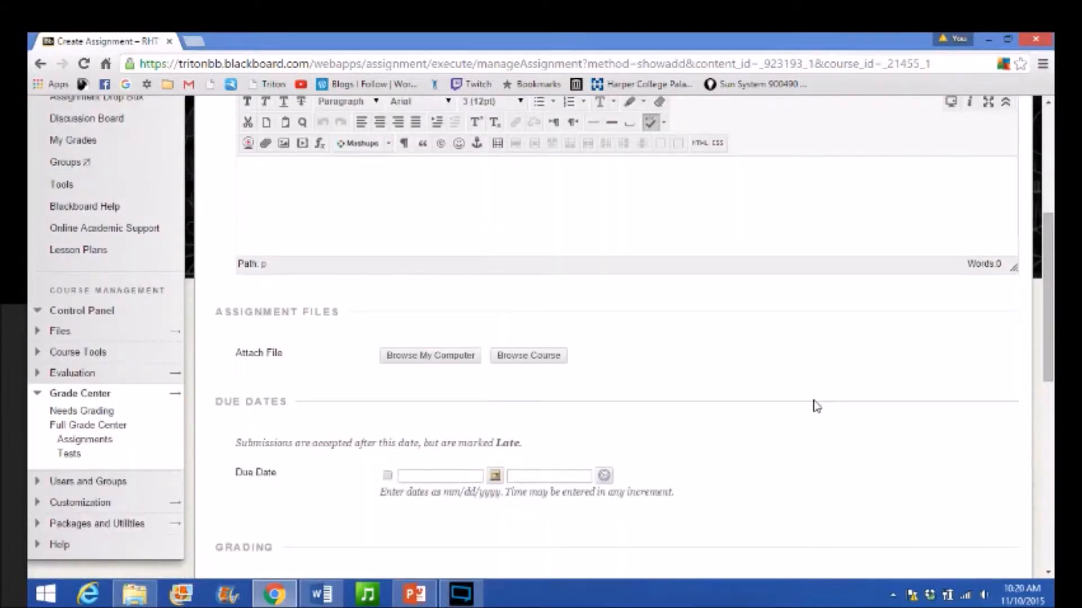
scroll(815, 403, down, 3)
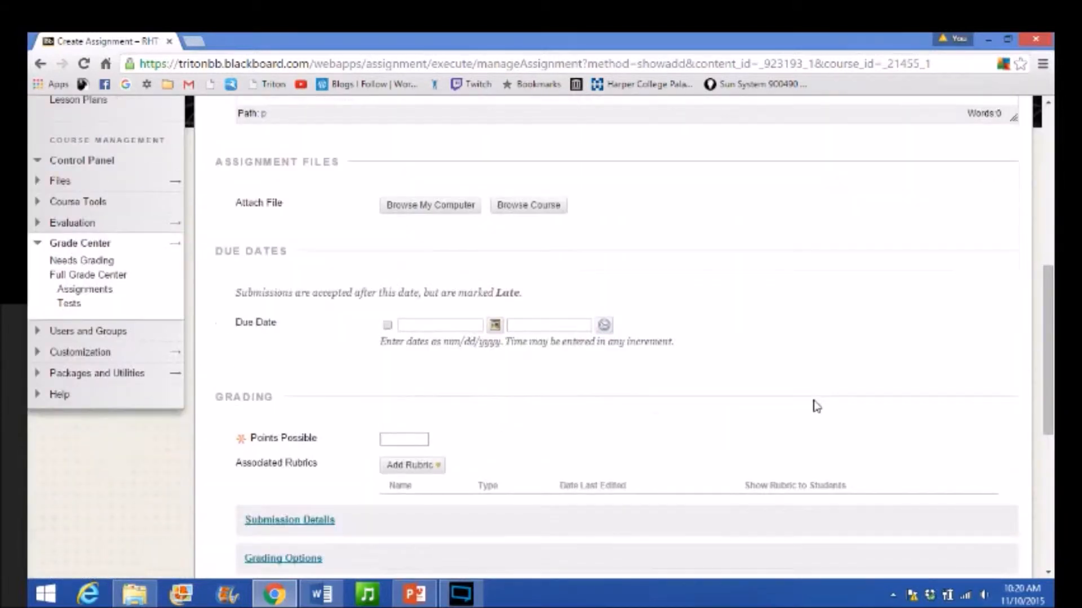
click(495, 325)
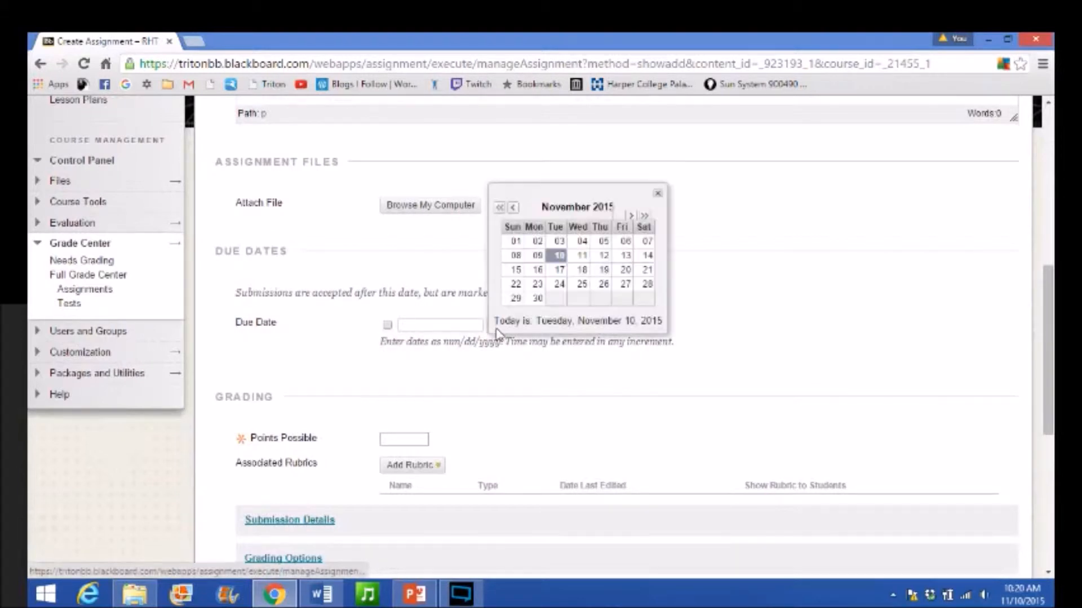
click(582, 257)
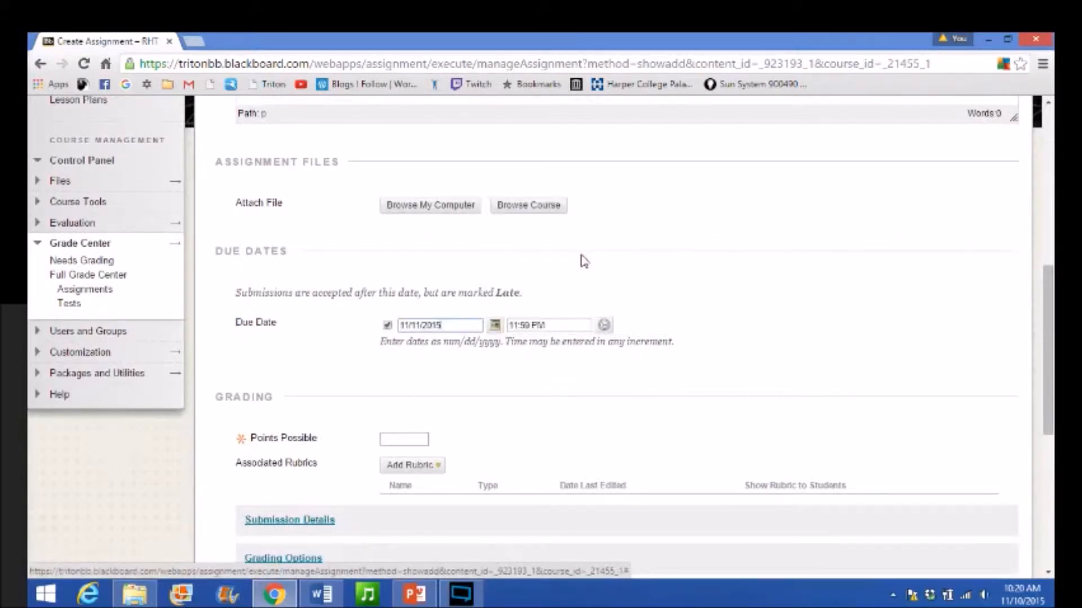
- Set the assignment's points possible to 100
scroll(816, 338, down, 2)
click(389, 365)
text(100)
click(394, 394)
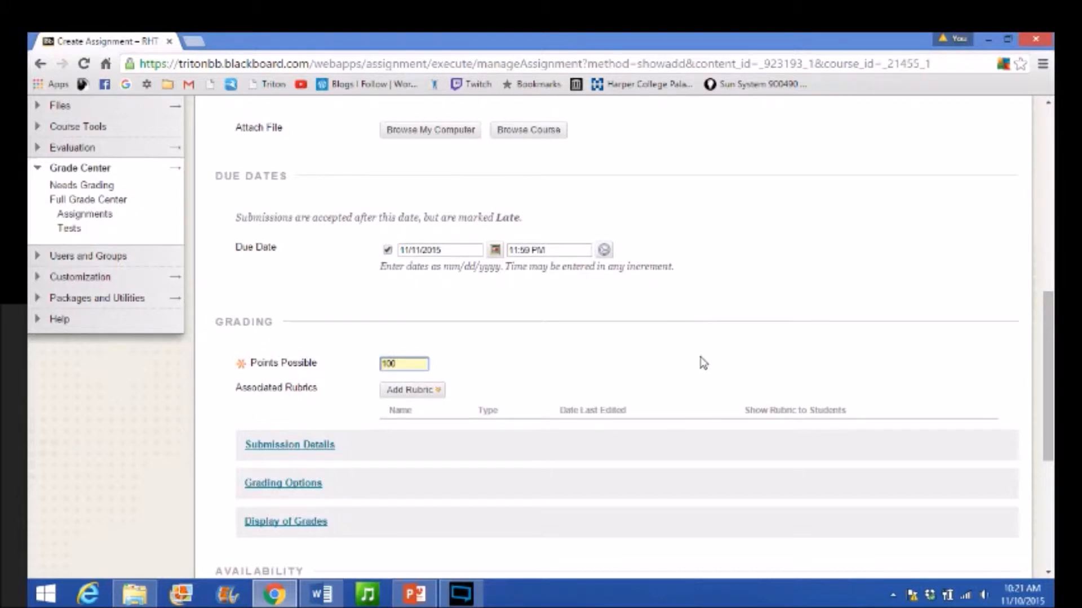
- Expand the submission details and set the number of attempts to Unlimited Attempts
scroll(702, 362, down, 1)
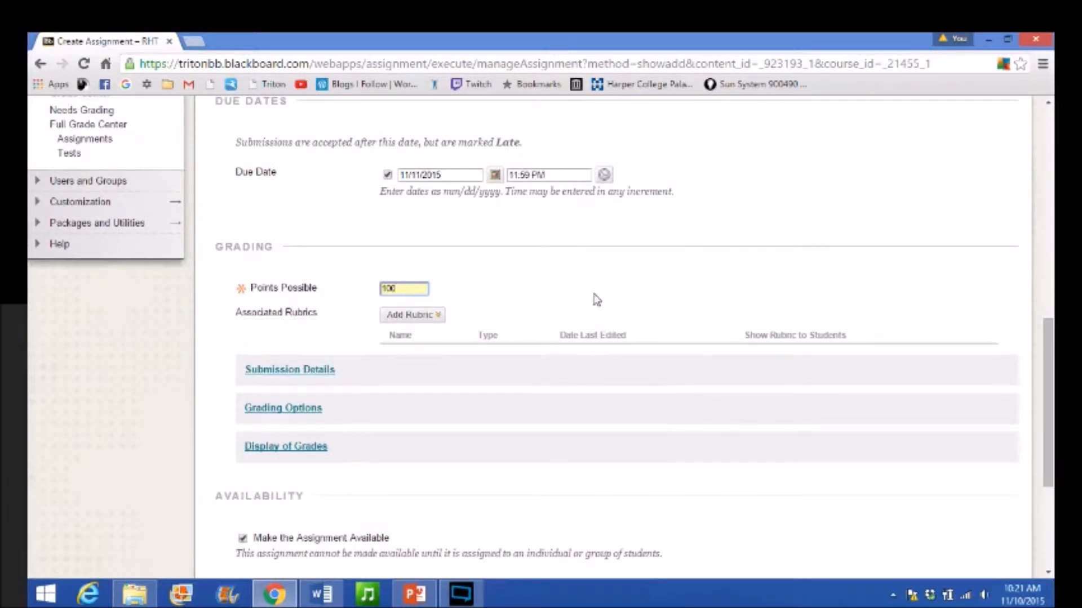
scroll(648, 304, down, 1)
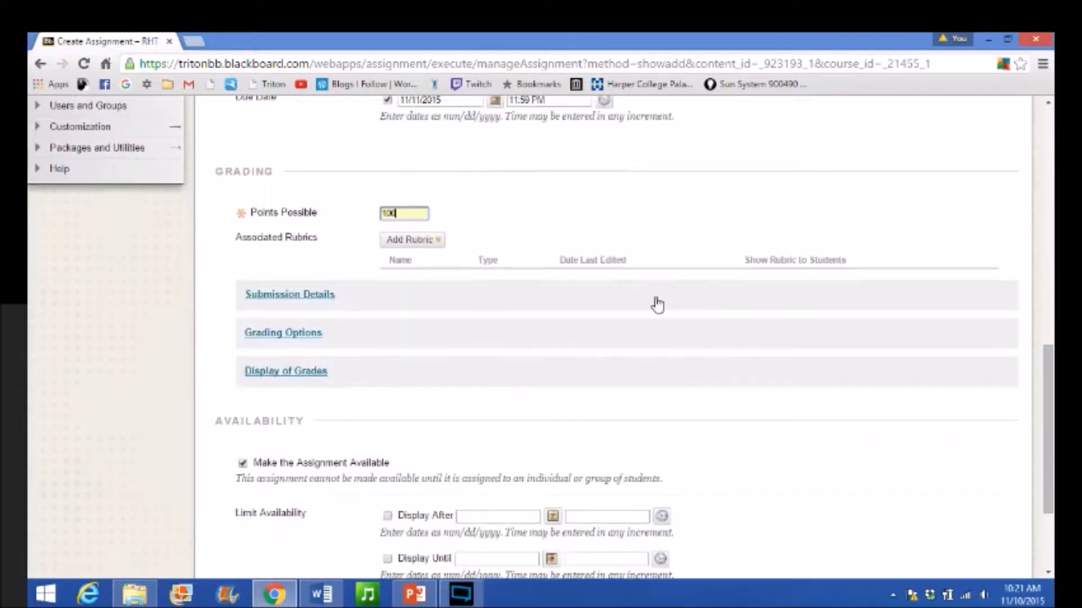
click(261, 297)
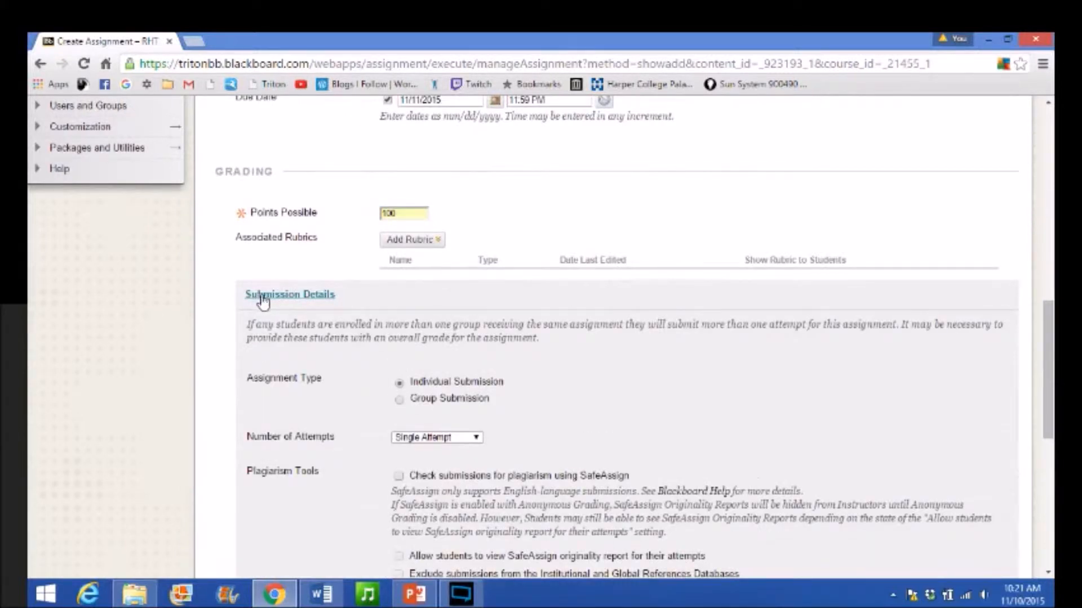
click(476, 439)
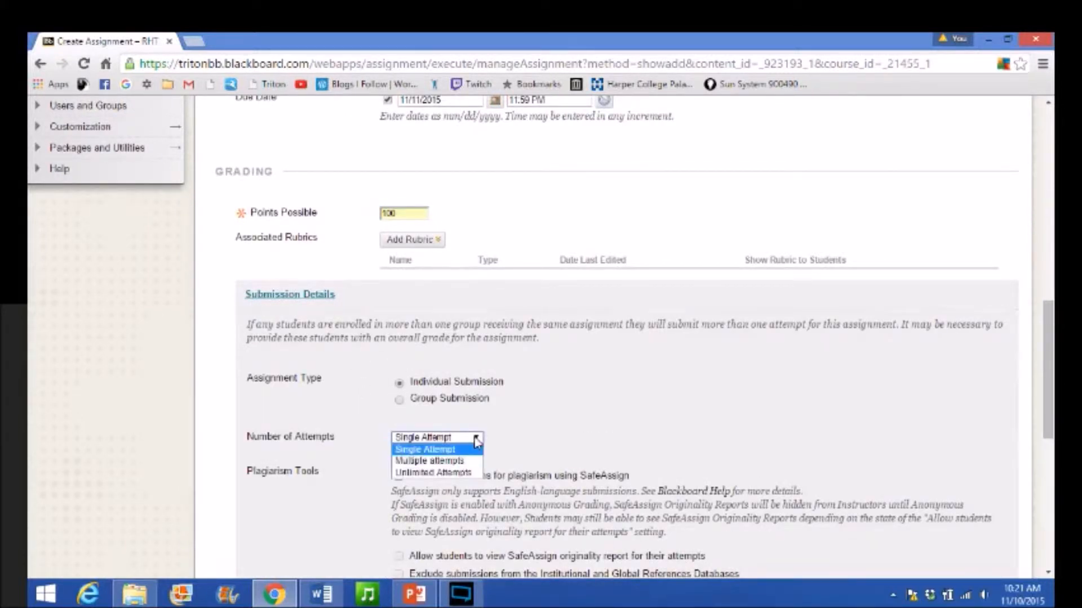
click(442, 474)
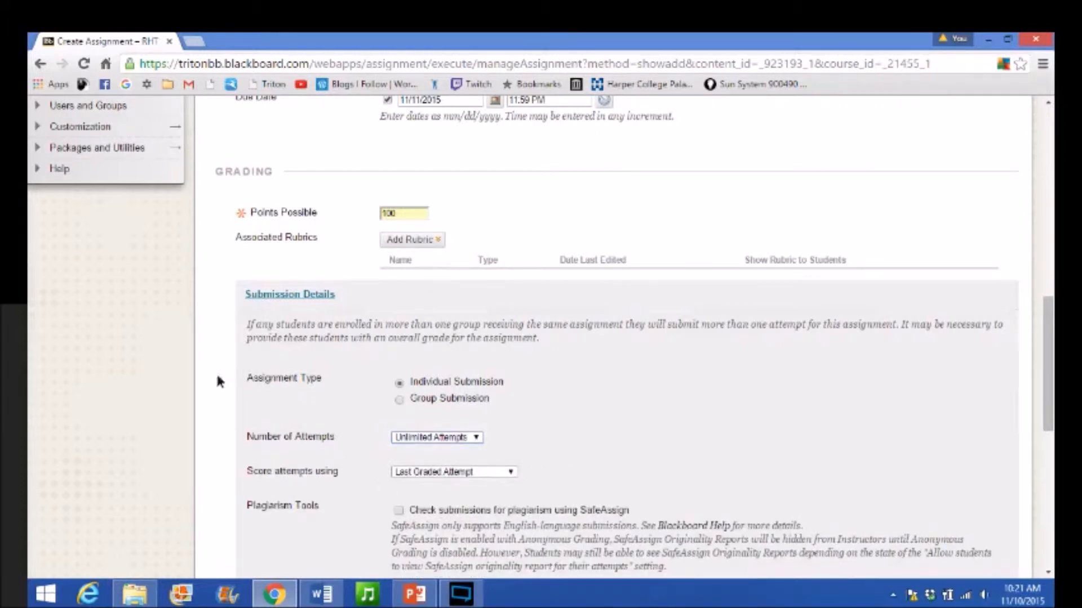
- Enable checking submissions for plagiarism using SafeAssign
scroll(215, 372, down, 4)
scroll(214, 360, up, 3)
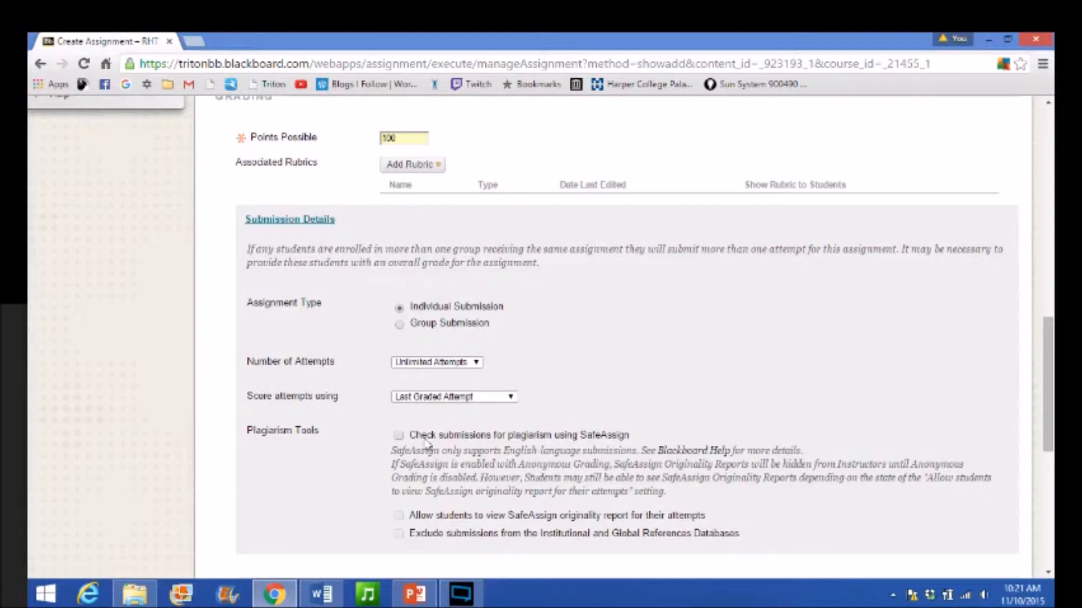
click(399, 436)
scroll(217, 448, down, 1)
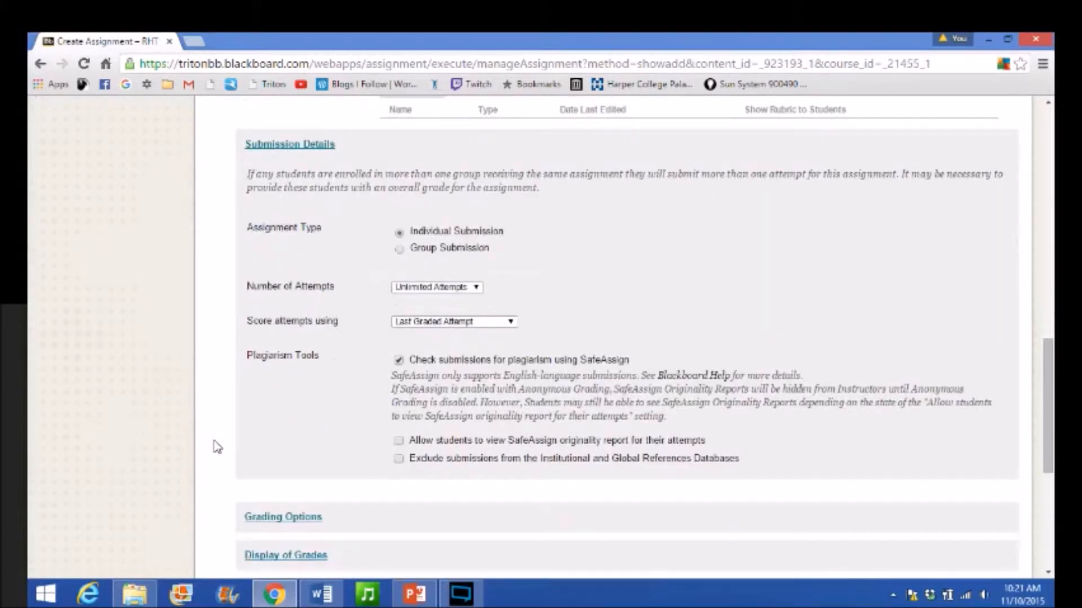
scroll(217, 448, down, 1)
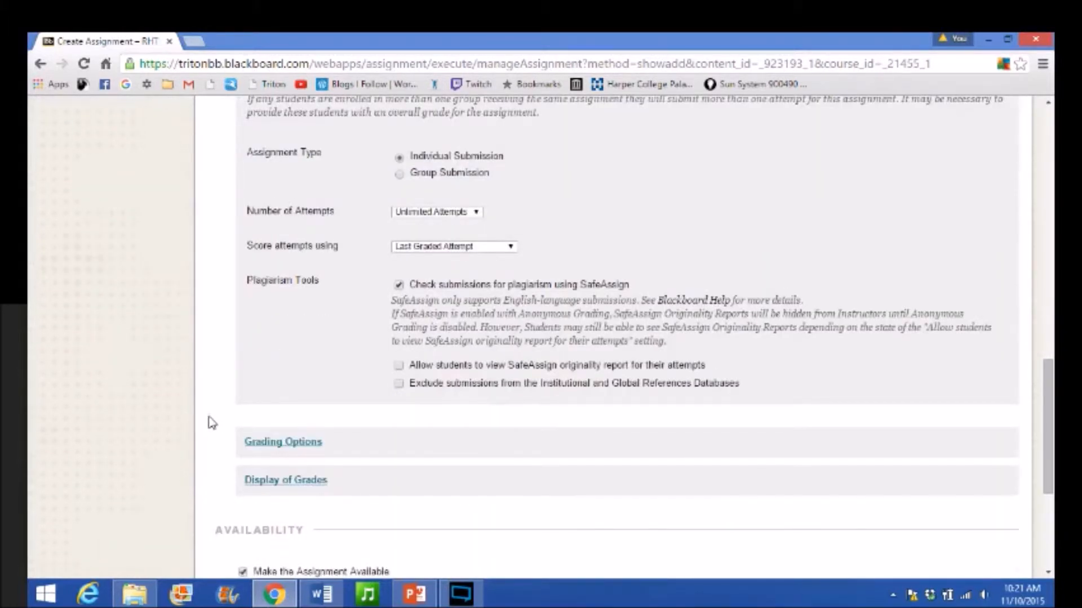
scroll(212, 423, up, 1)
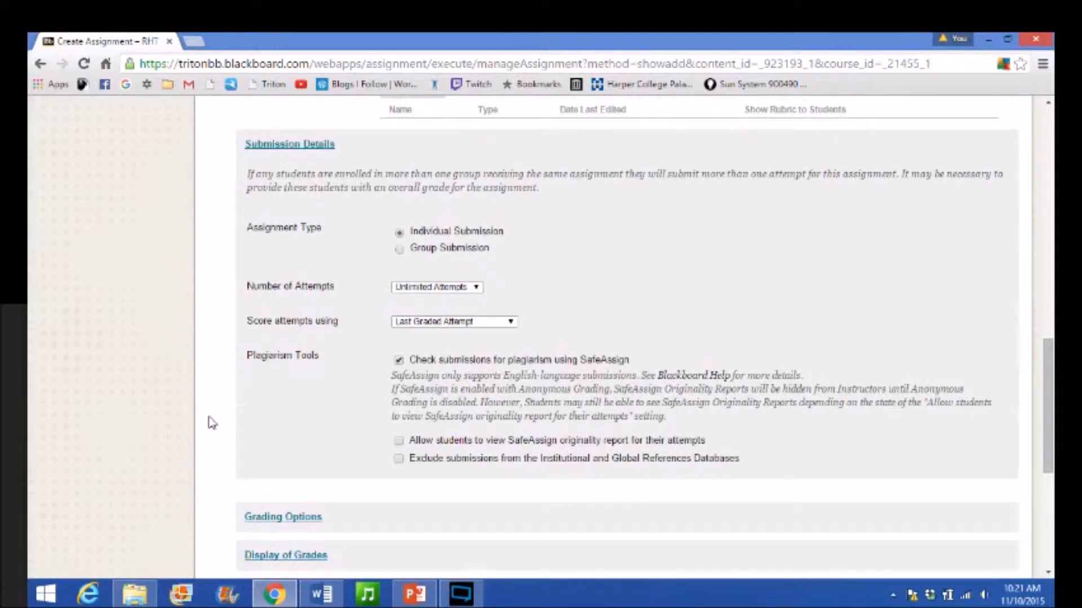
- Submit the new assignment with its default availability settings to create it in the Assignment Drop Box
scroll(211, 423, down, 2)
scroll(212, 423, down, 3)
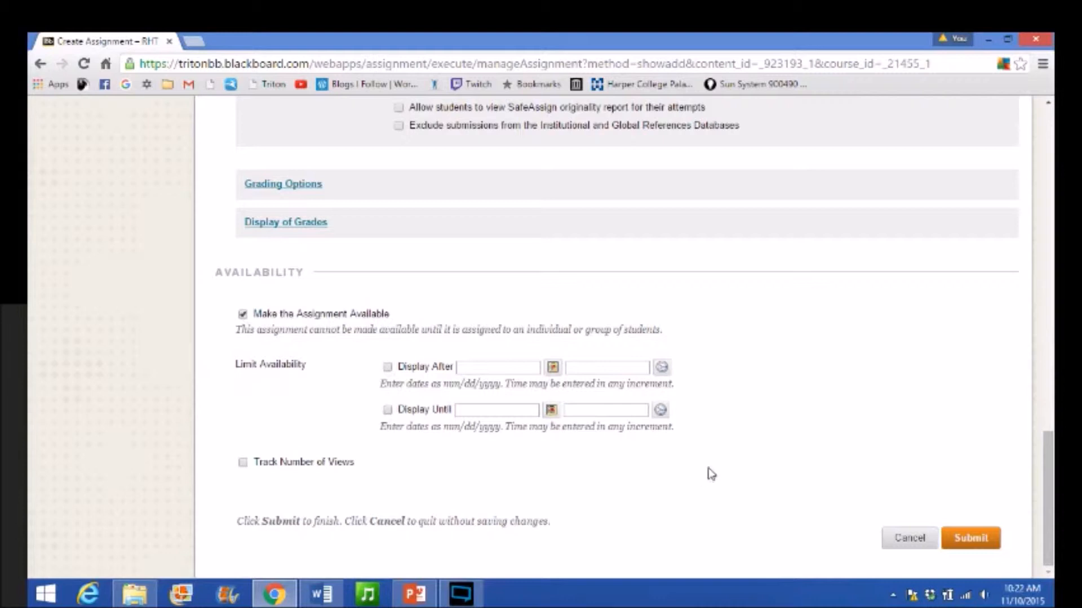
click(970, 545)
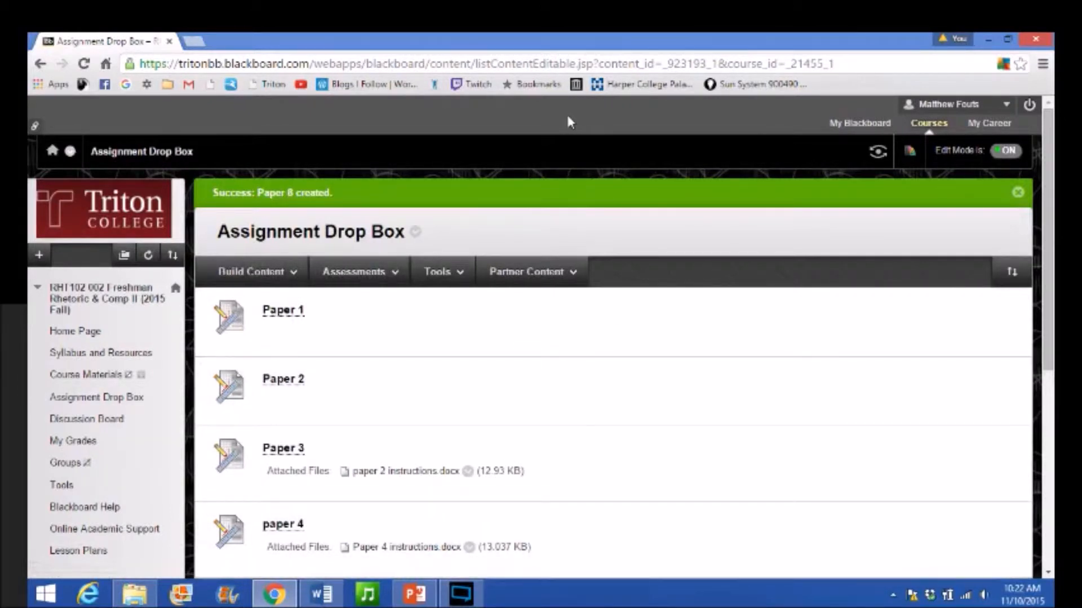
scroll(682, 204, down, 1)
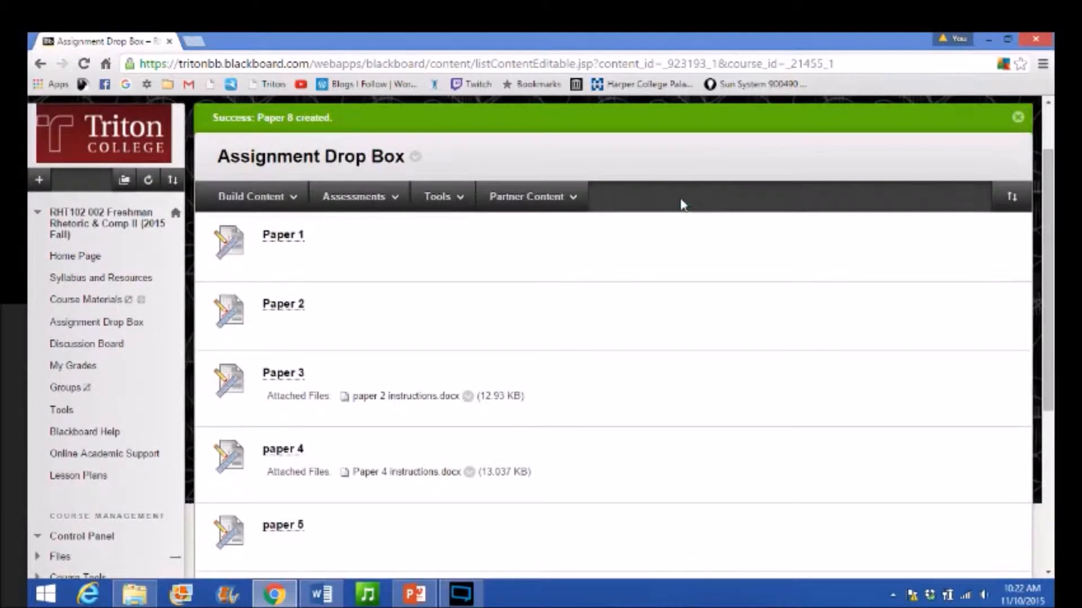
scroll(682, 204, up, 1)
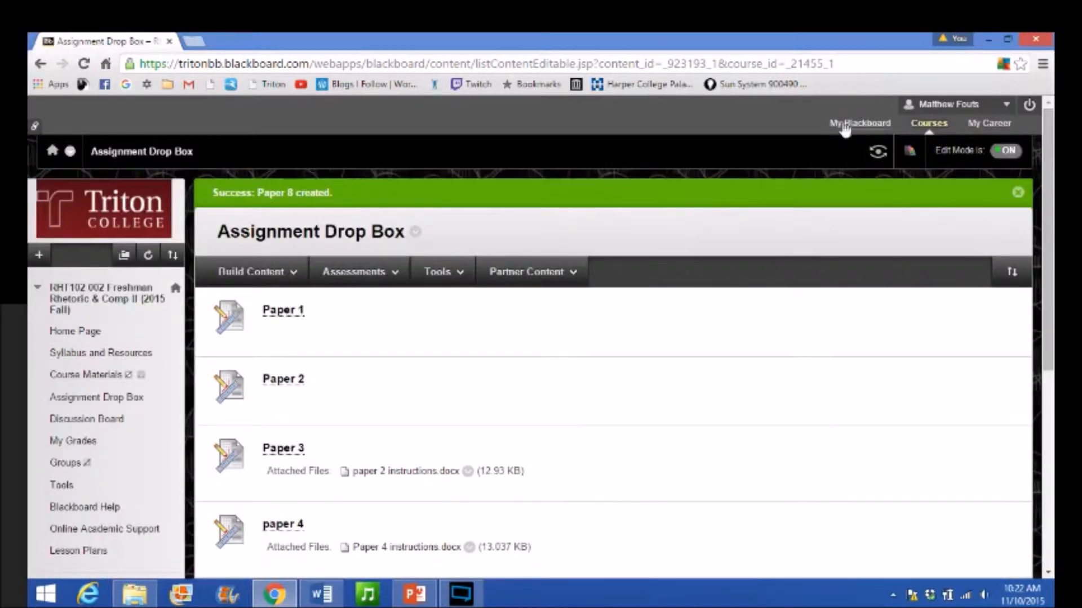
- Enter student preview mode and open the Paper 8 assignment from the Assignment Drop Box
click(878, 152)
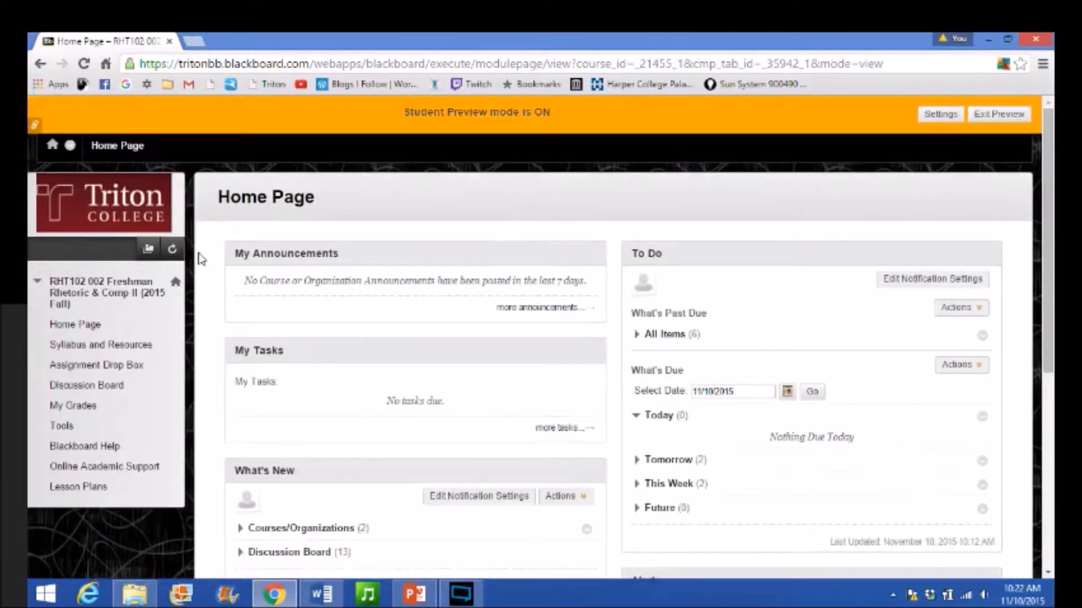
click(82, 366)
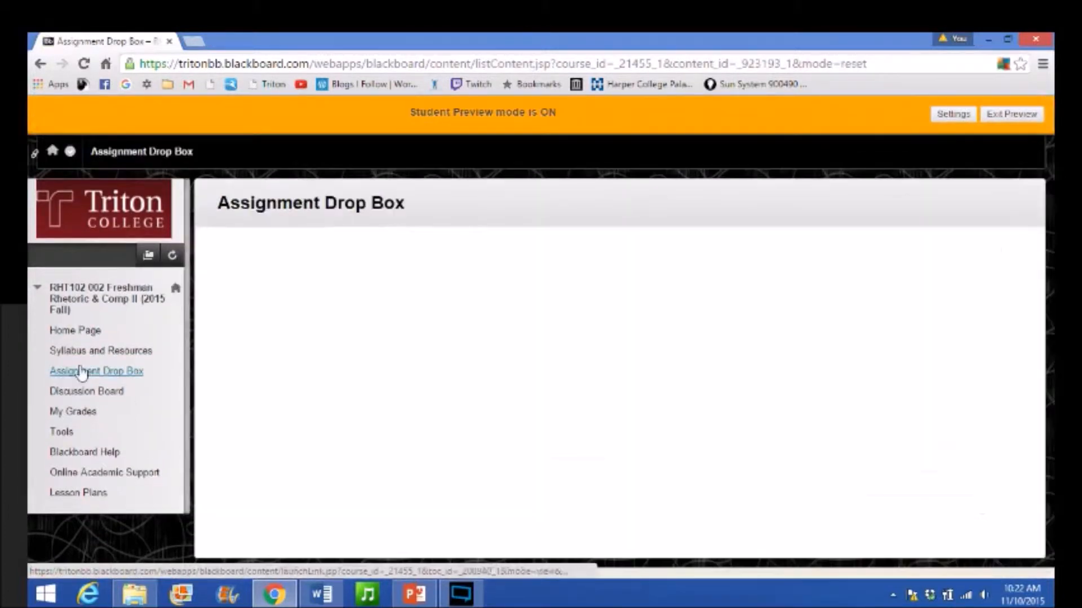
scroll(608, 366, down, 4)
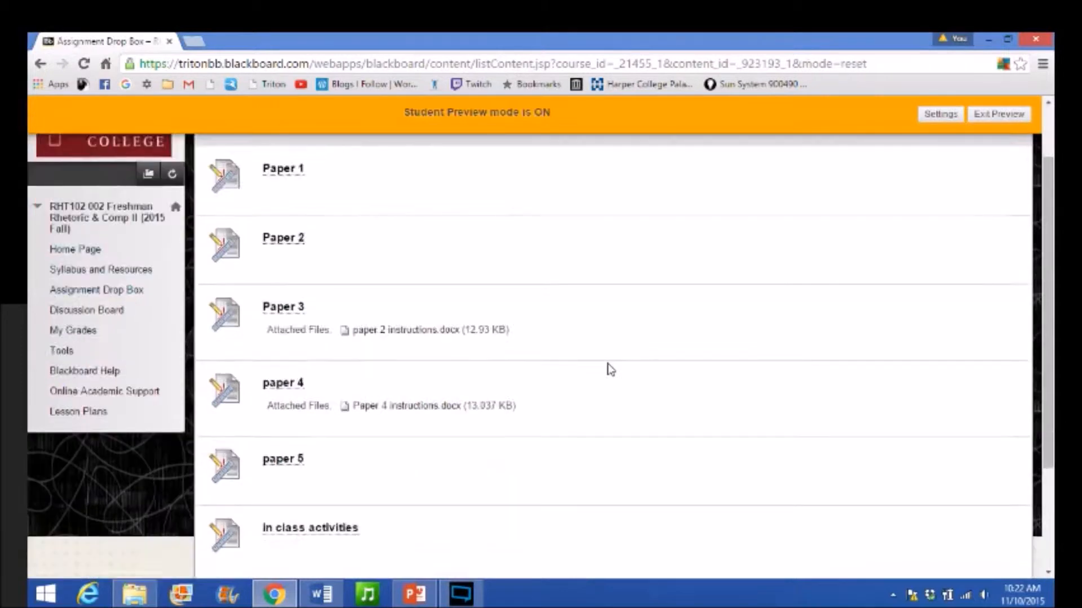
click(275, 524)
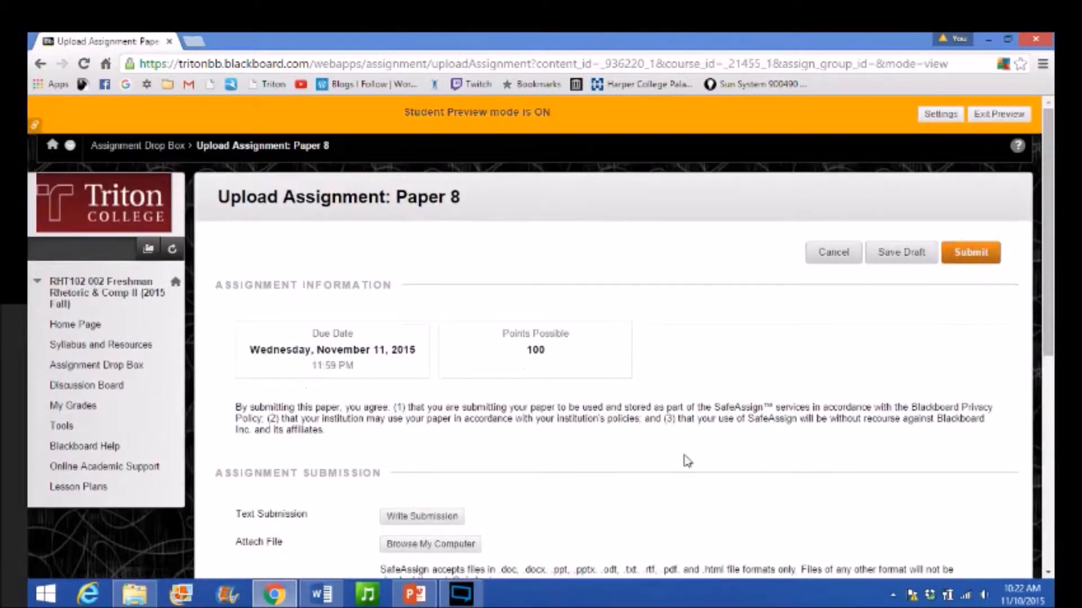
- Attach the file Paper 4 supplemental.docx to the Paper 8 assignment and submit it as the preview student
scroll(688, 461, down, 1)
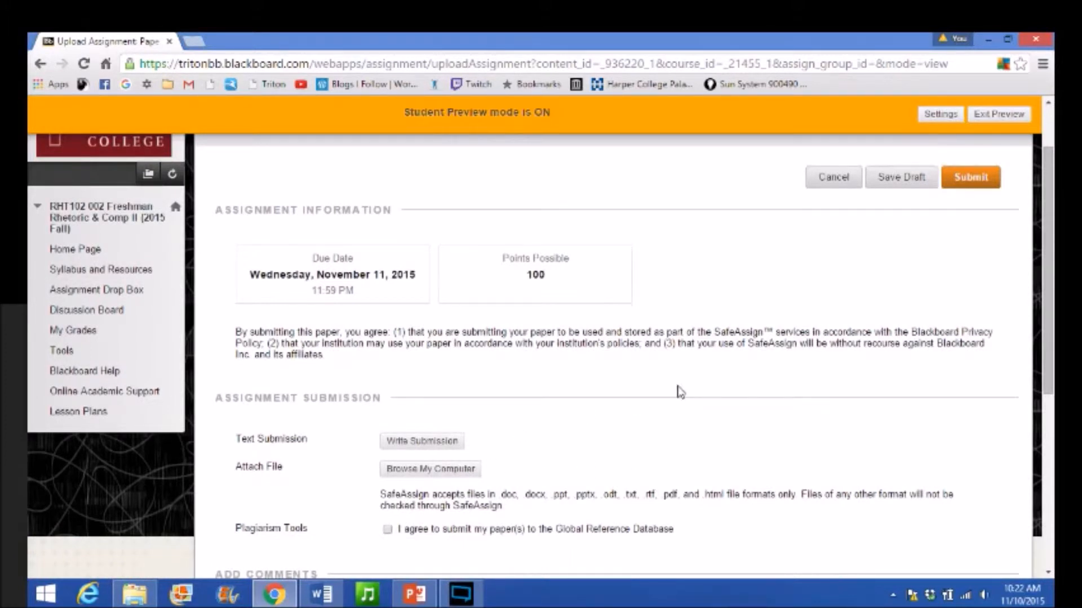
click(404, 472)
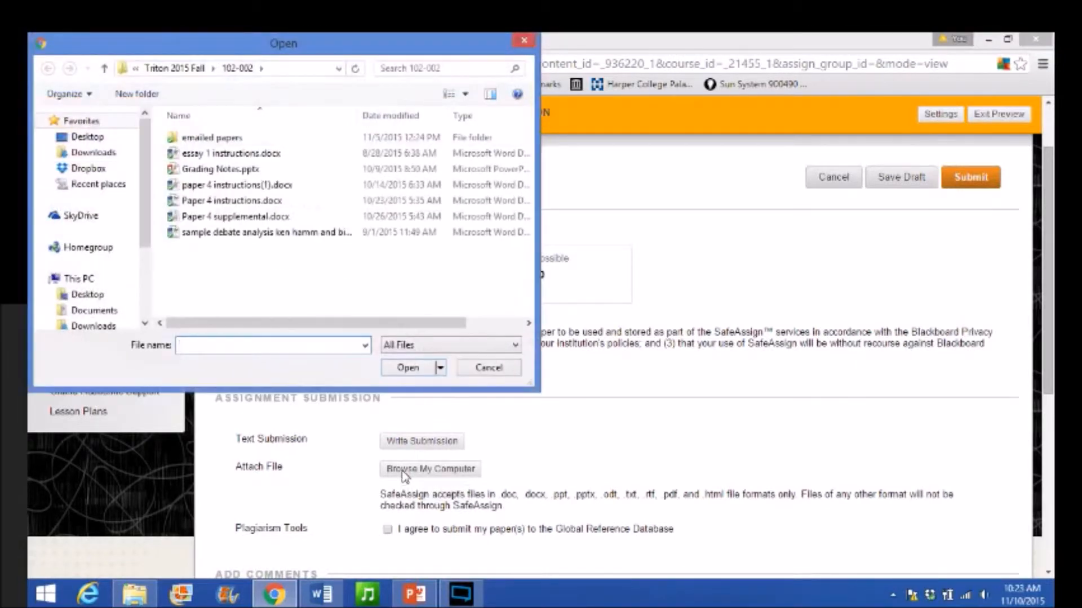
double_click(228, 217)
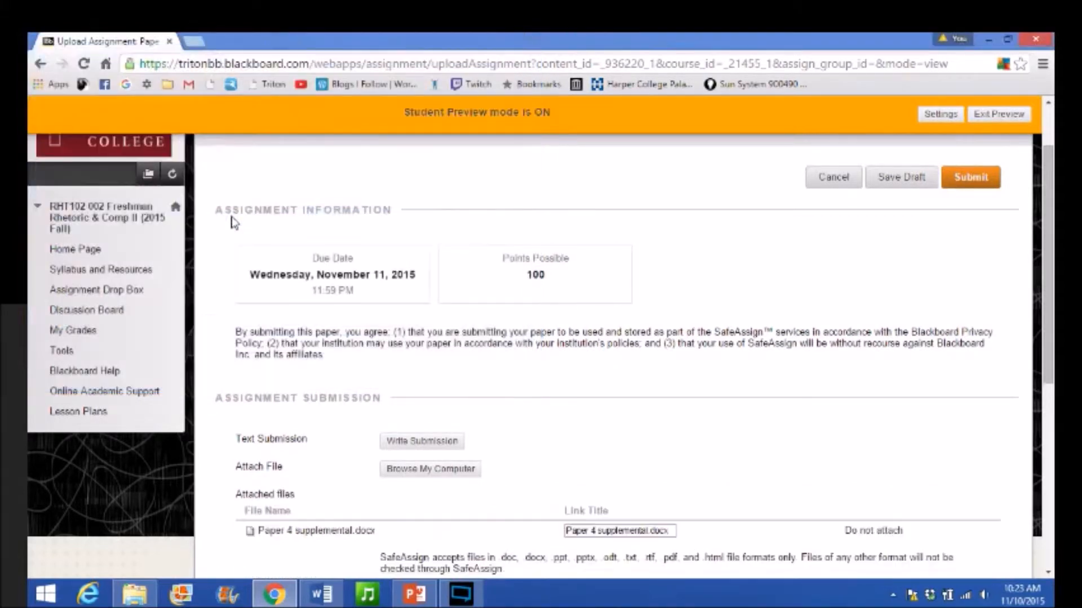
scroll(216, 395, down, 3)
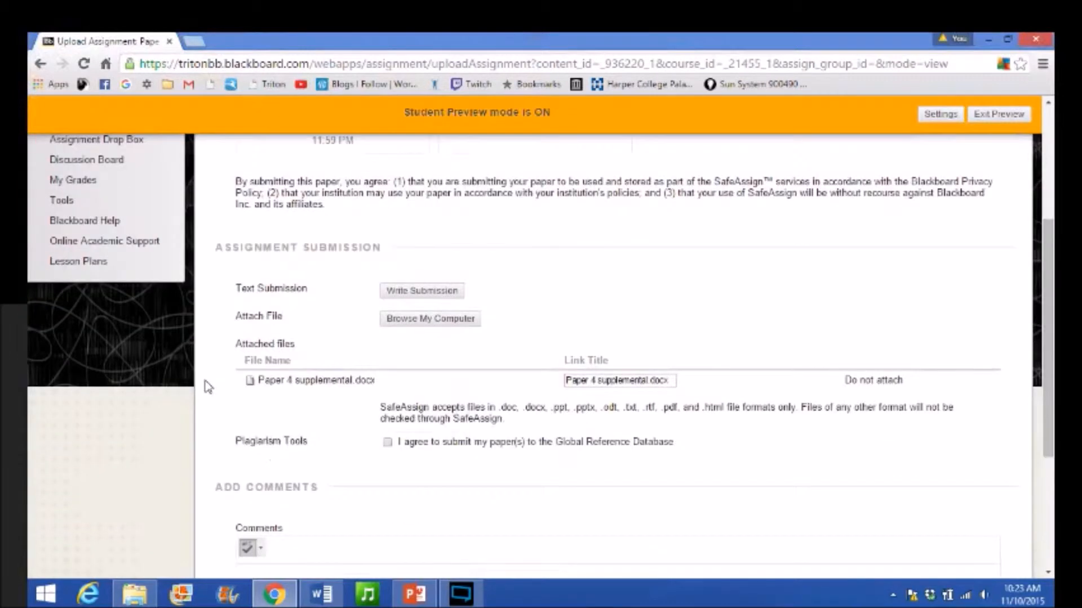
scroll(208, 387, down, 4)
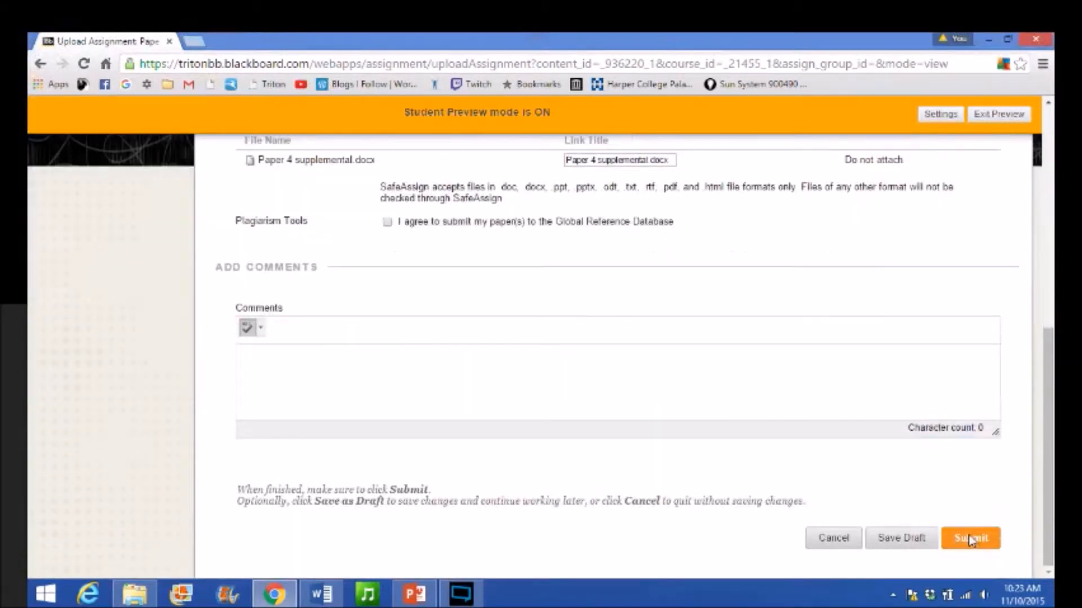
click(971, 539)
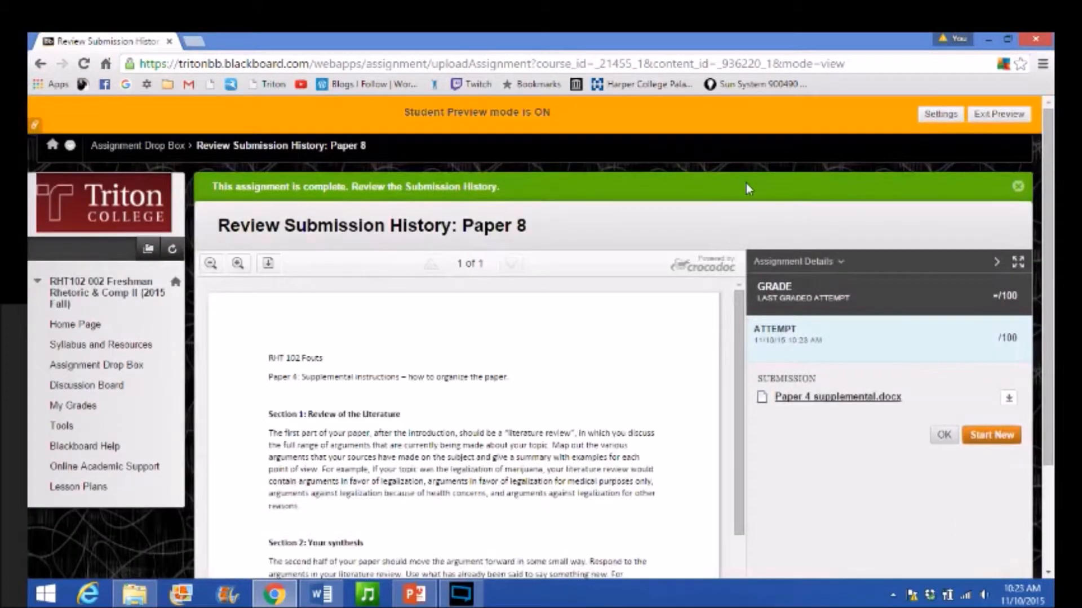
- Review the submission history for Paper 8, and exit student preview while keeping the preview user and all data
scroll(874, 521, down, 1)
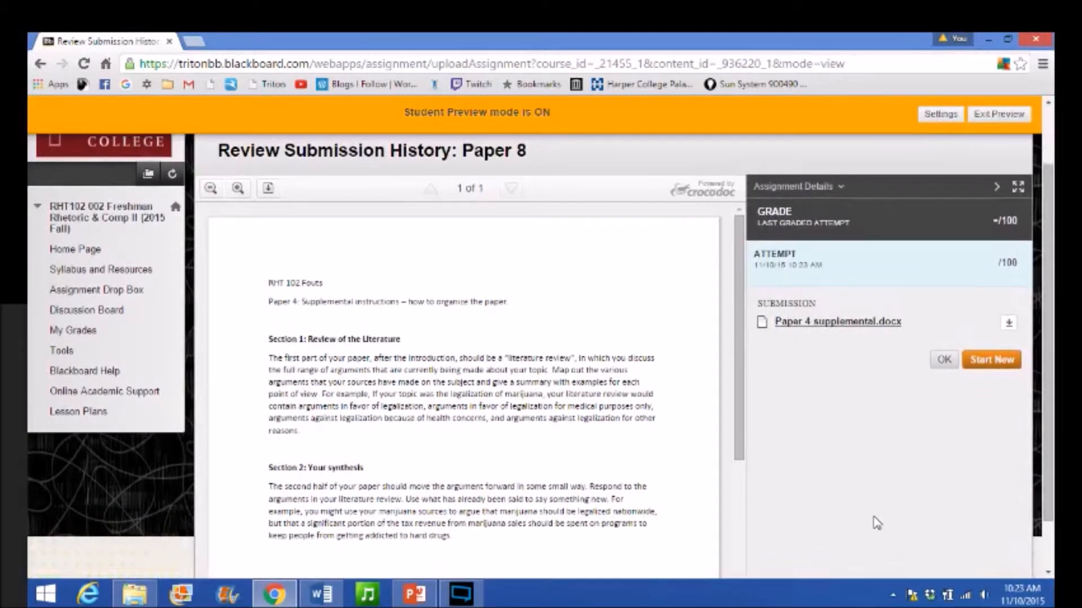
scroll(800, 509, up, 1)
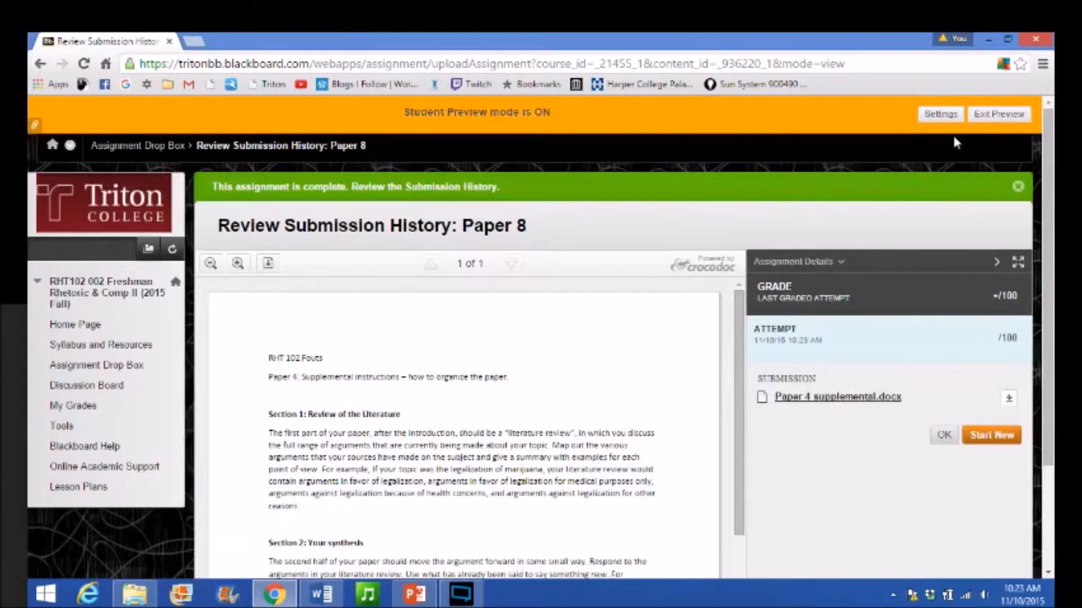
click(998, 114)
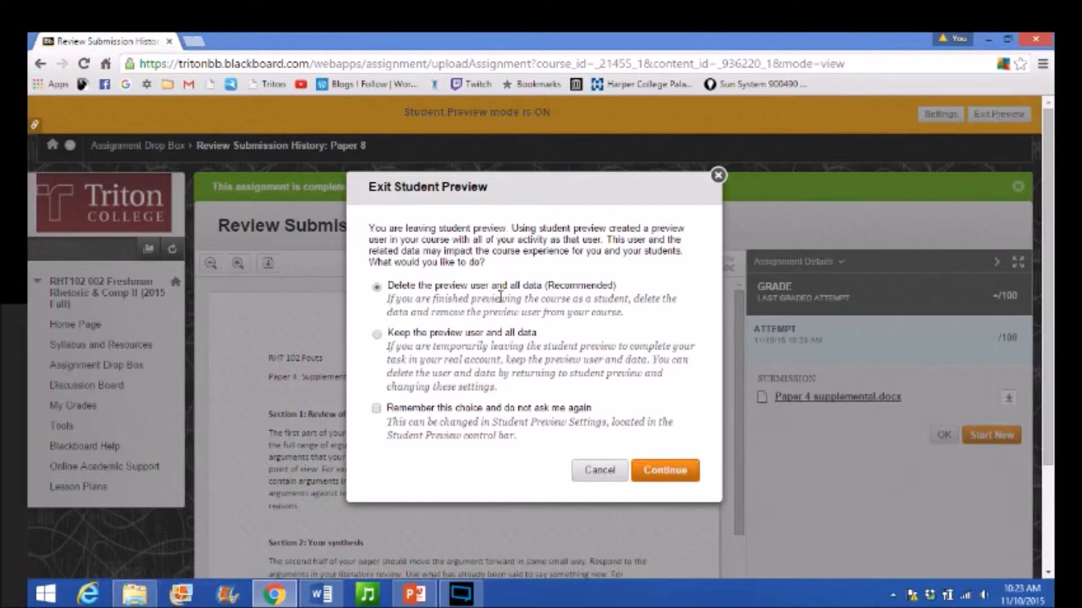
click(377, 337)
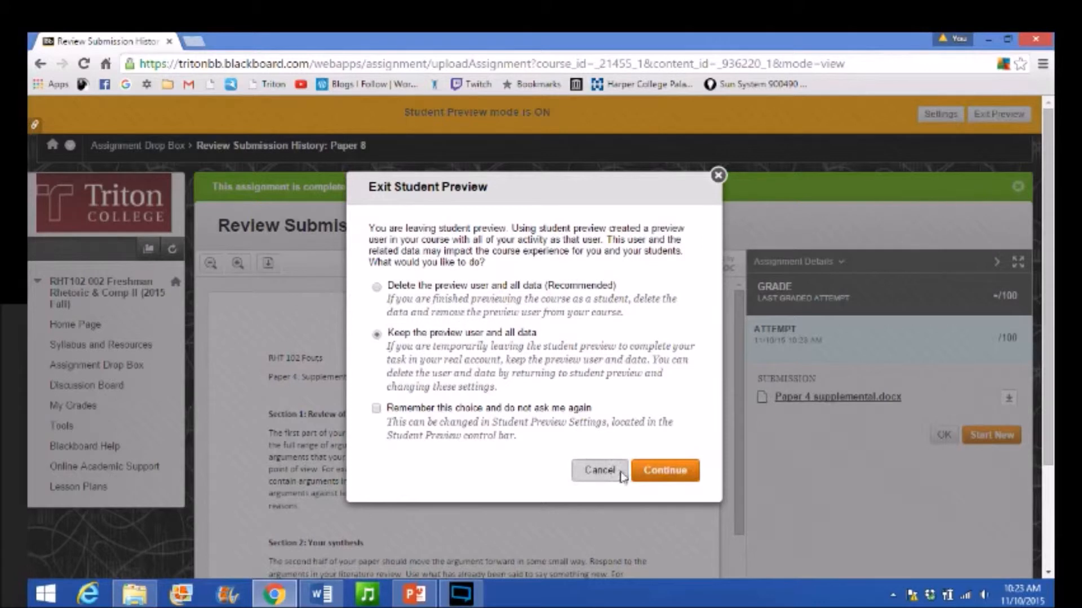
click(679, 473)
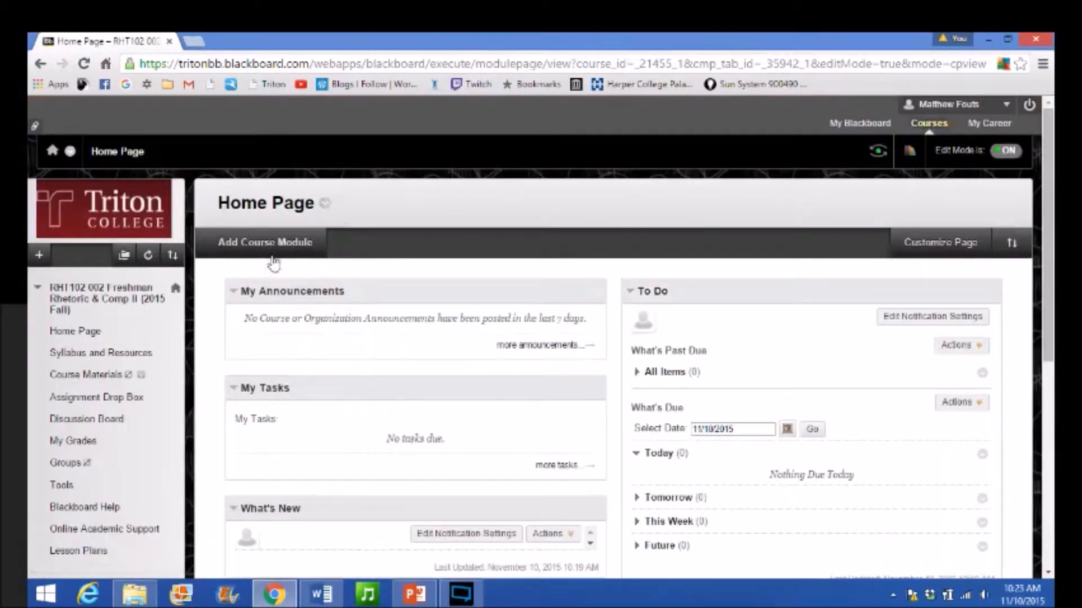
- Open the preview user's Paper 8 attempt for grading from the course's Needs Grading list
scroll(212, 353, down, 3)
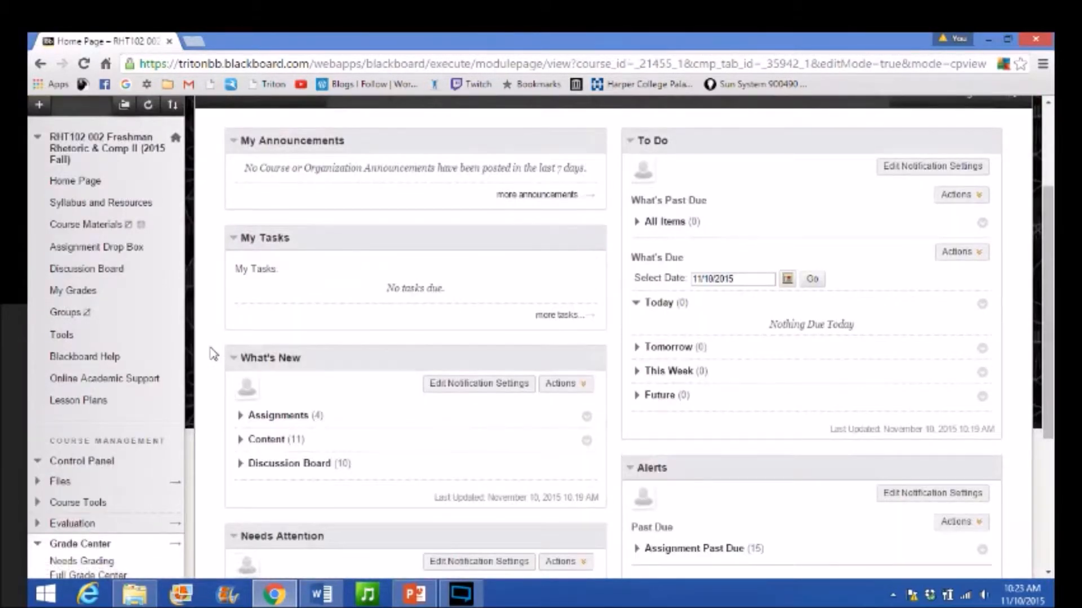
scroll(212, 354, up, 3)
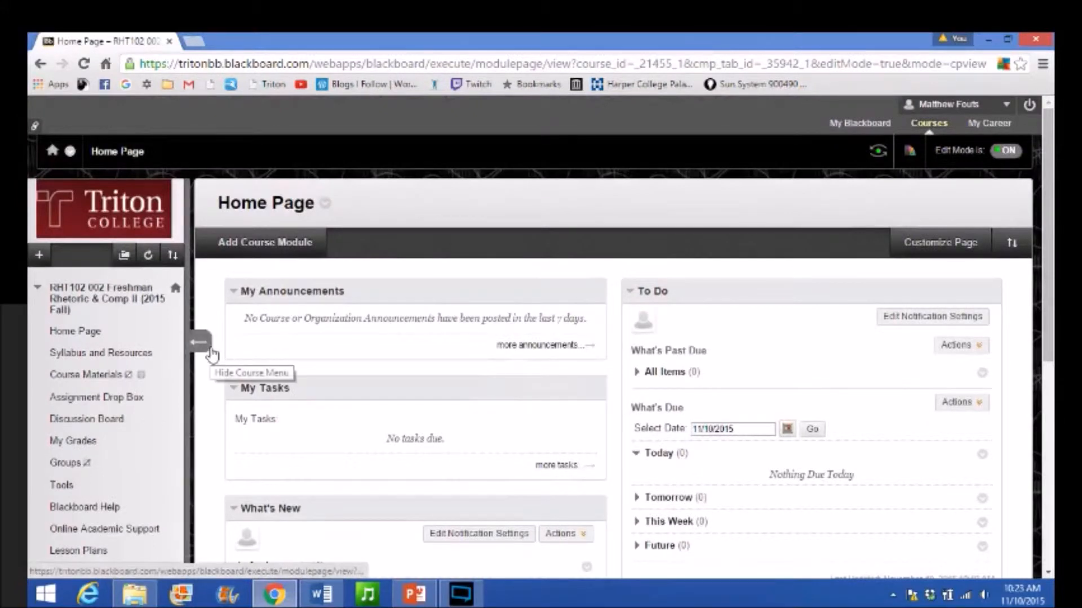
scroll(212, 353, down, 6)
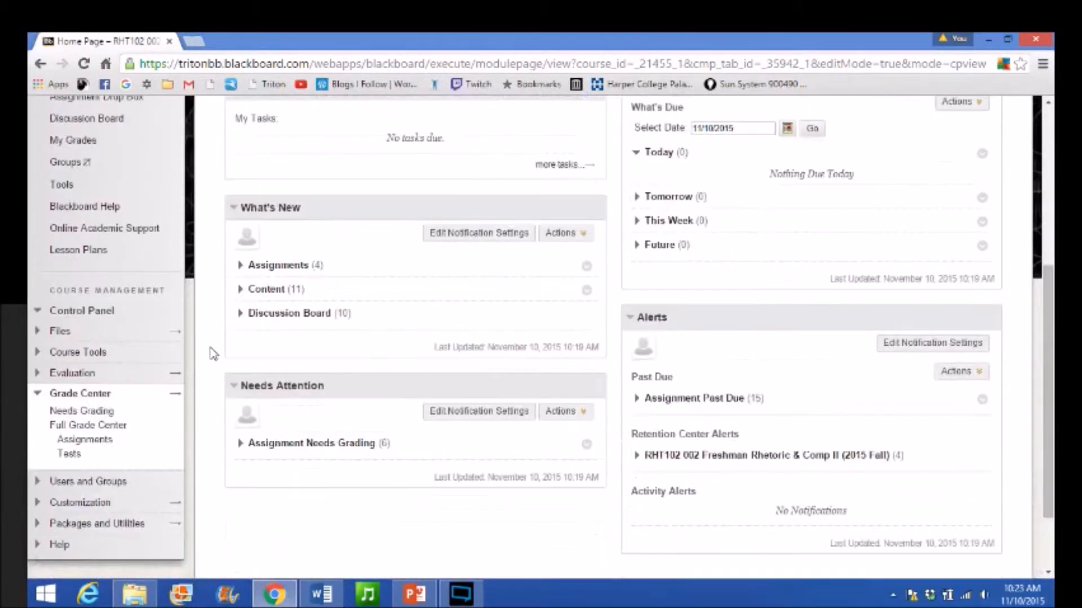
scroll(213, 354, up, 6)
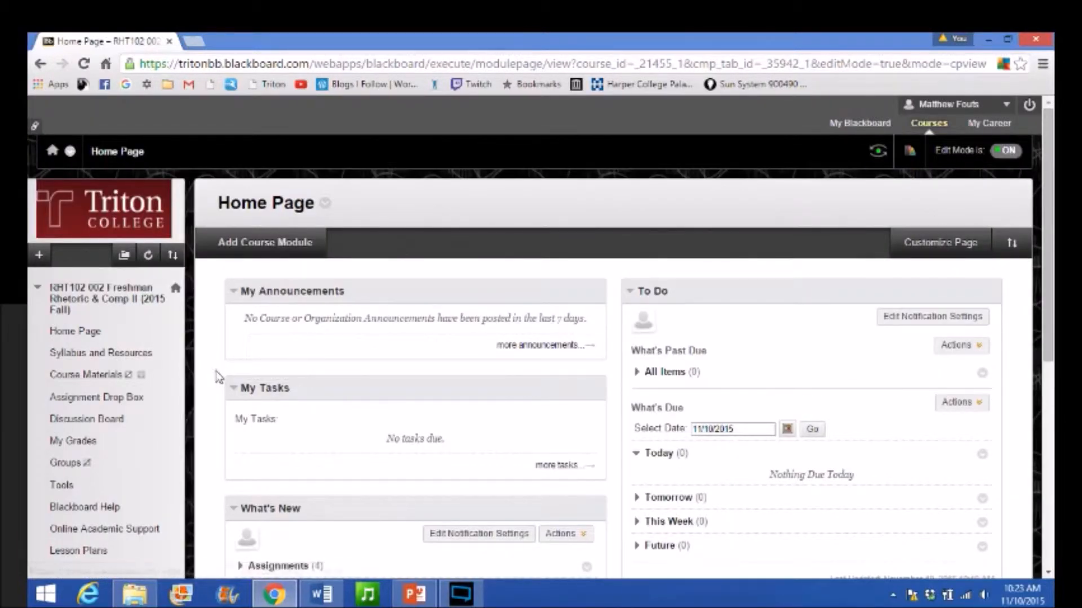
scroll(214, 366, down, 7)
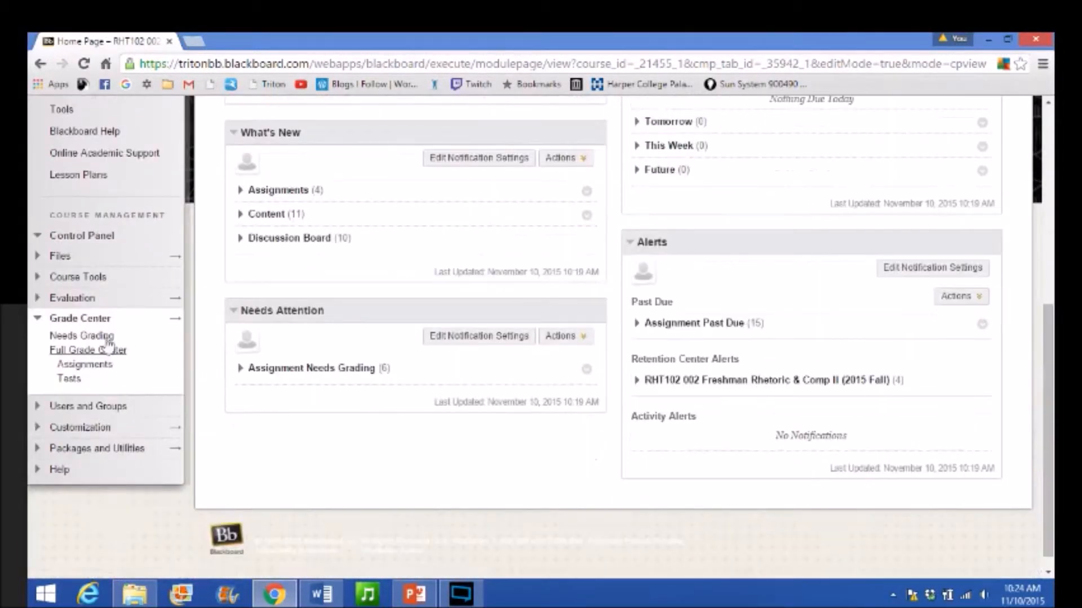
click(82, 335)
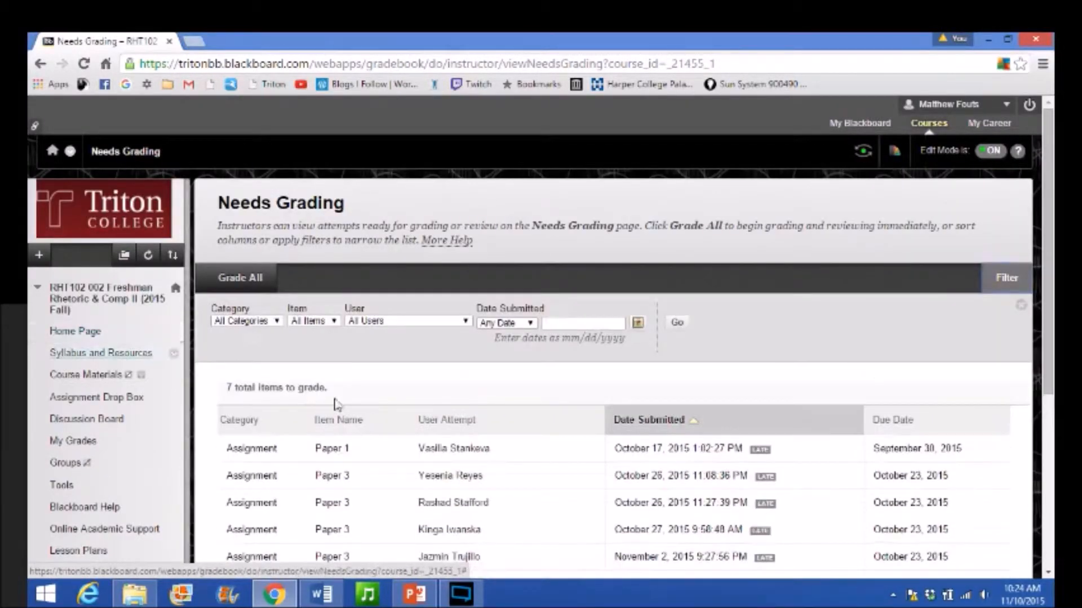
scroll(389, 442, down, 3)
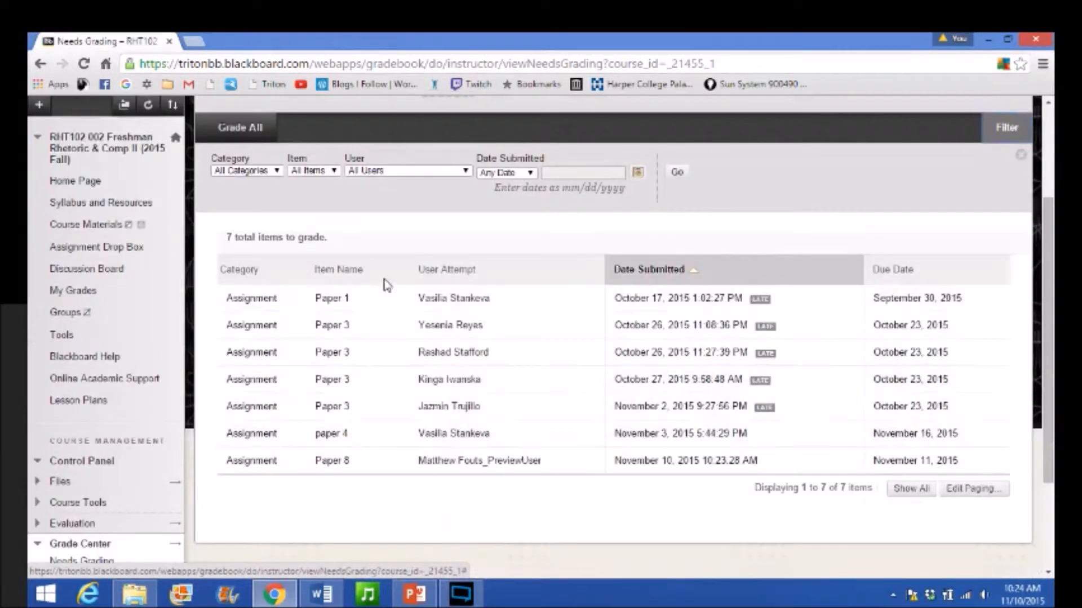
click(435, 461)
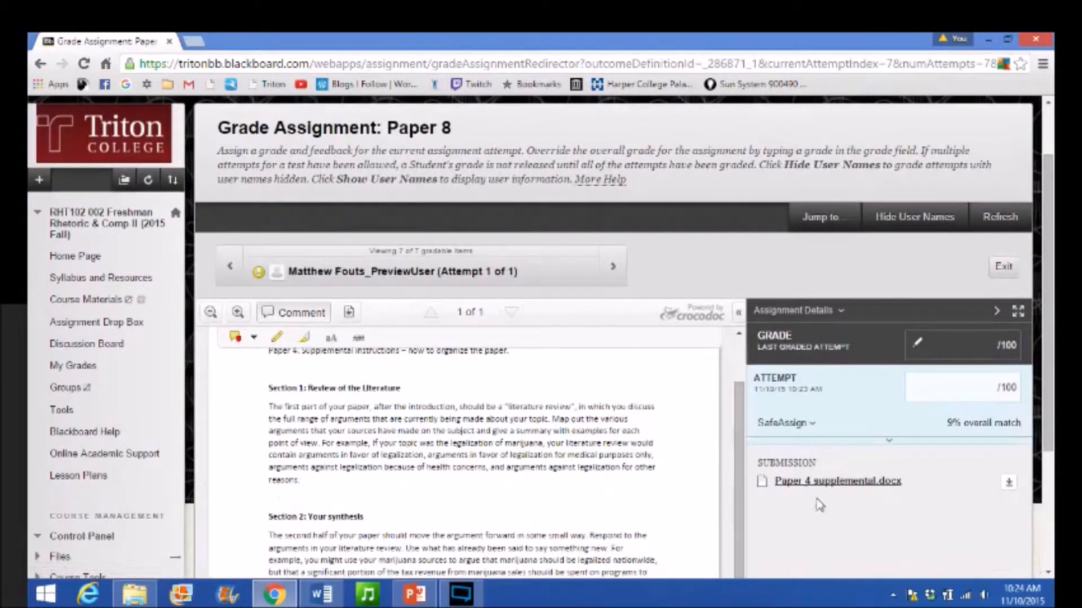
- Hide the course menu and collapse the assignment details to widen the view of the submitted paper
scroll(926, 500, down, 4)
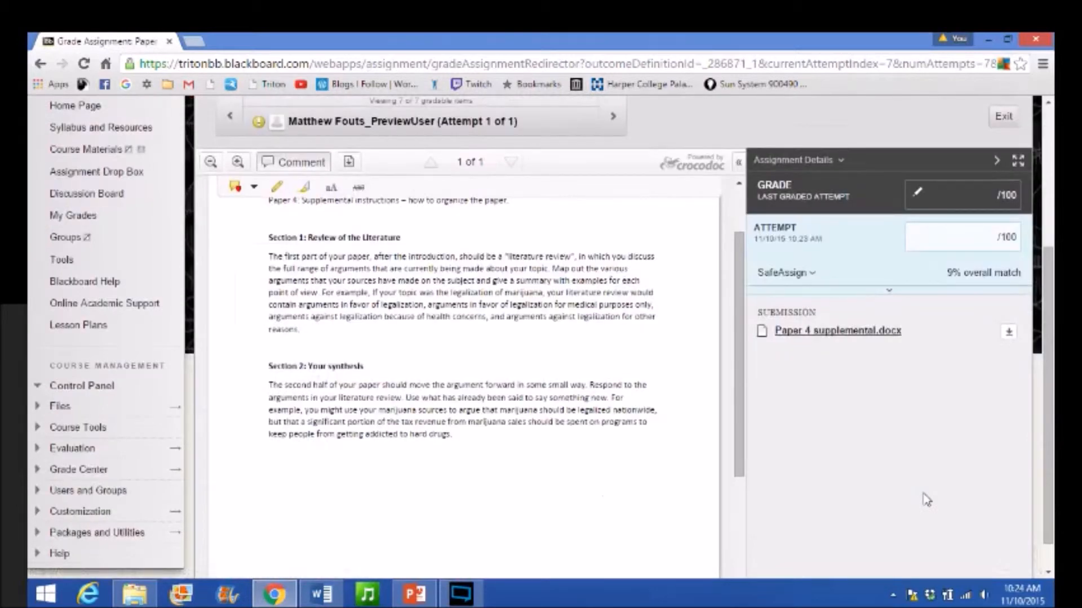
scroll(734, 319, up, 2)
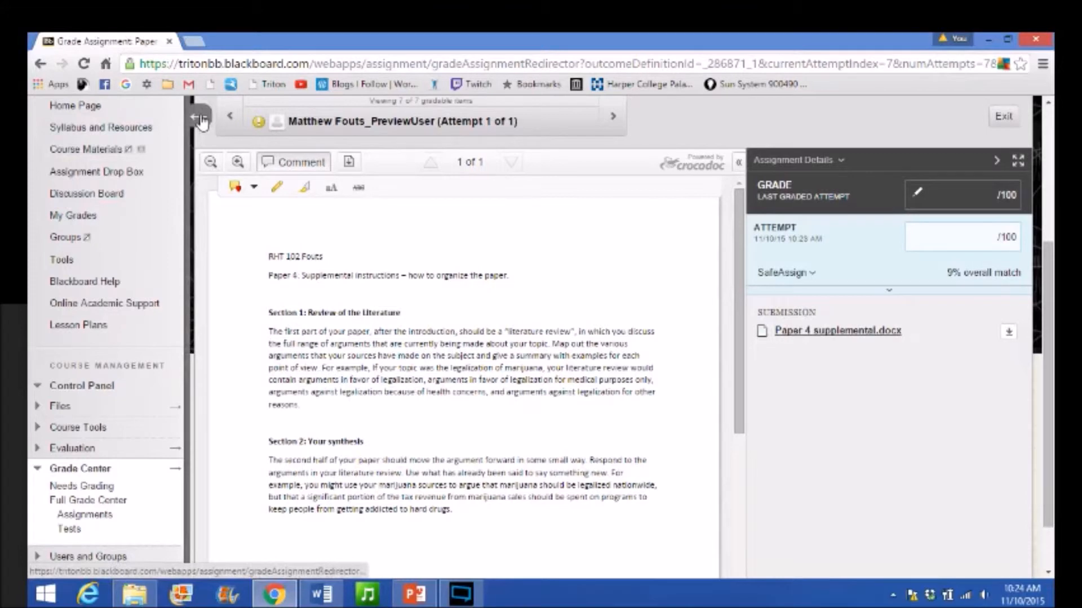
click(201, 120)
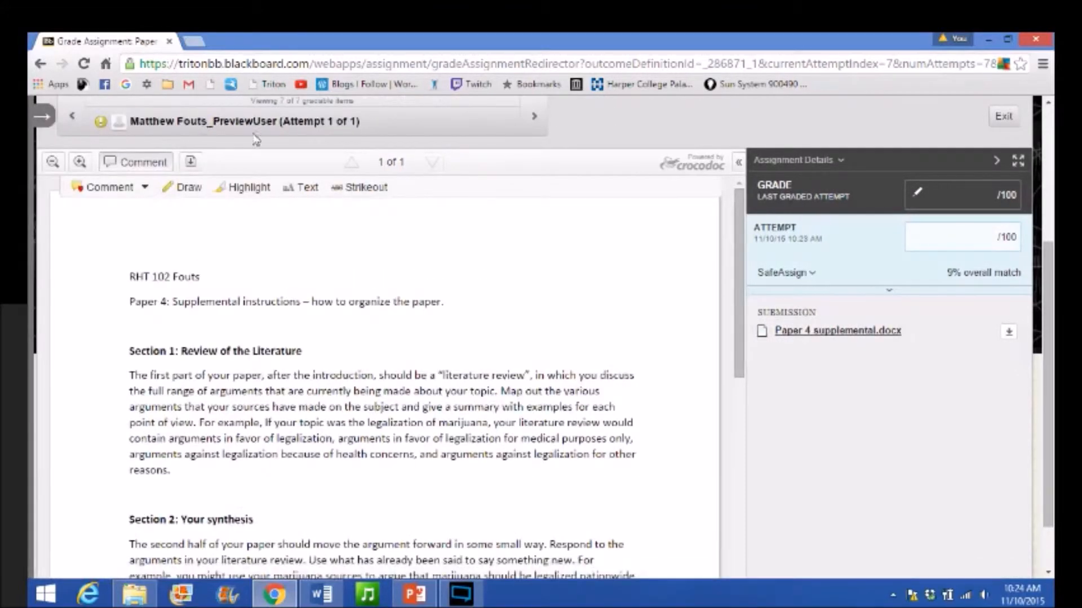
click(998, 163)
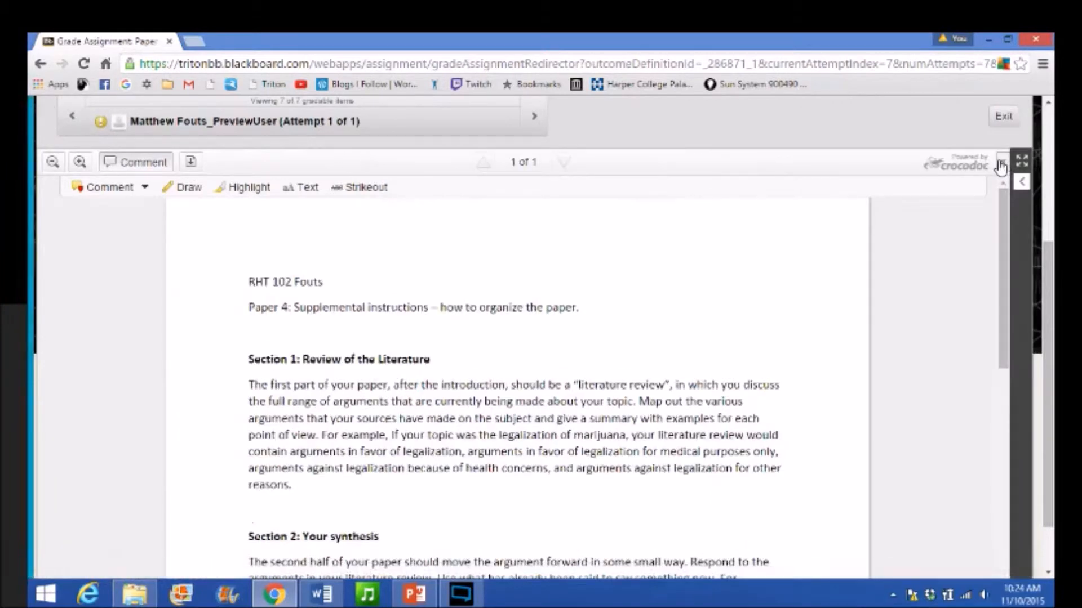
- Add a point comment reading "comma here" near "which you discuss" in the first line of Section 1's paragraph
drag(1005, 315, 1004, 340)
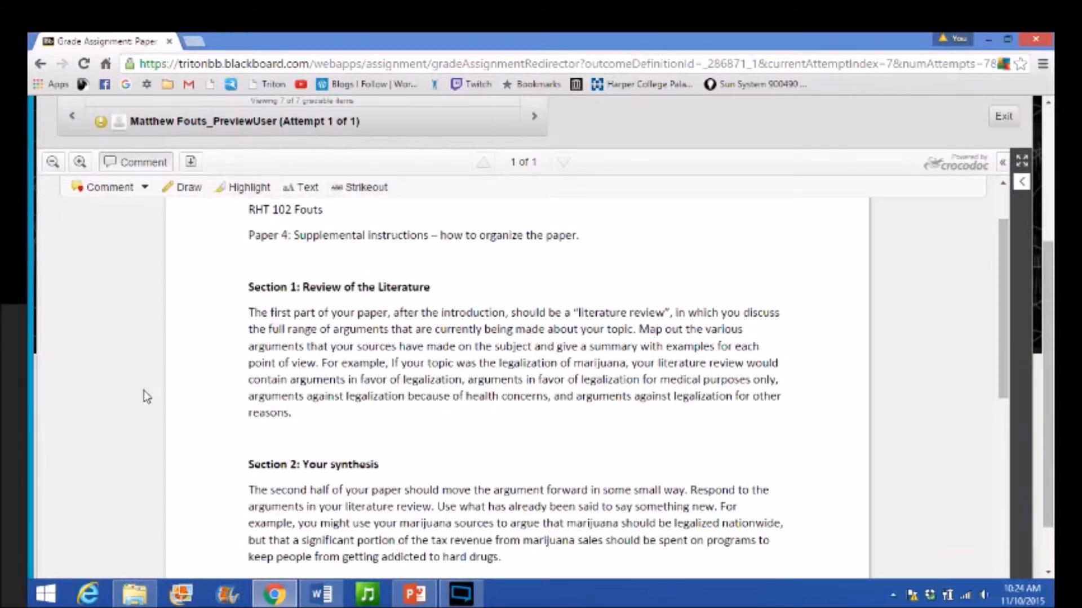
scroll(144, 391, up, 2)
scroll(114, 408, down, 2)
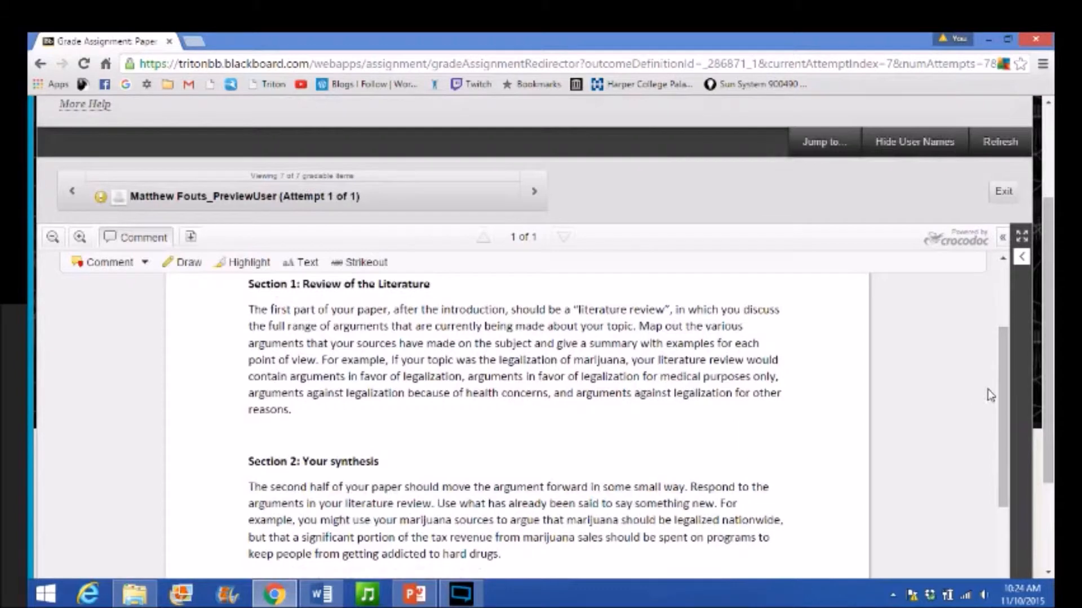
drag(1004, 390, 1003, 326)
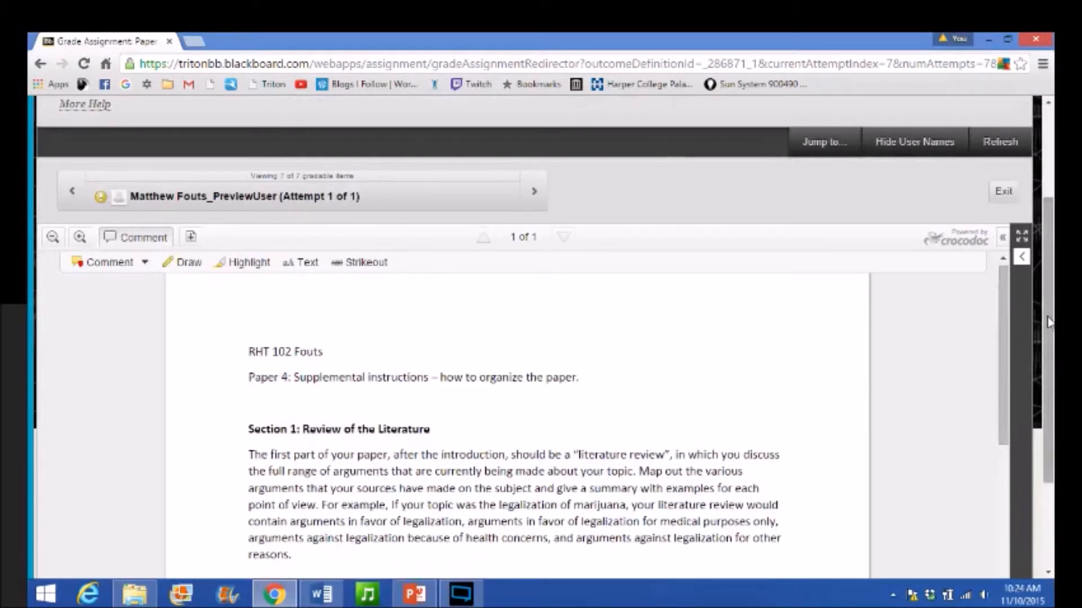
scroll(1048, 323, down, 2)
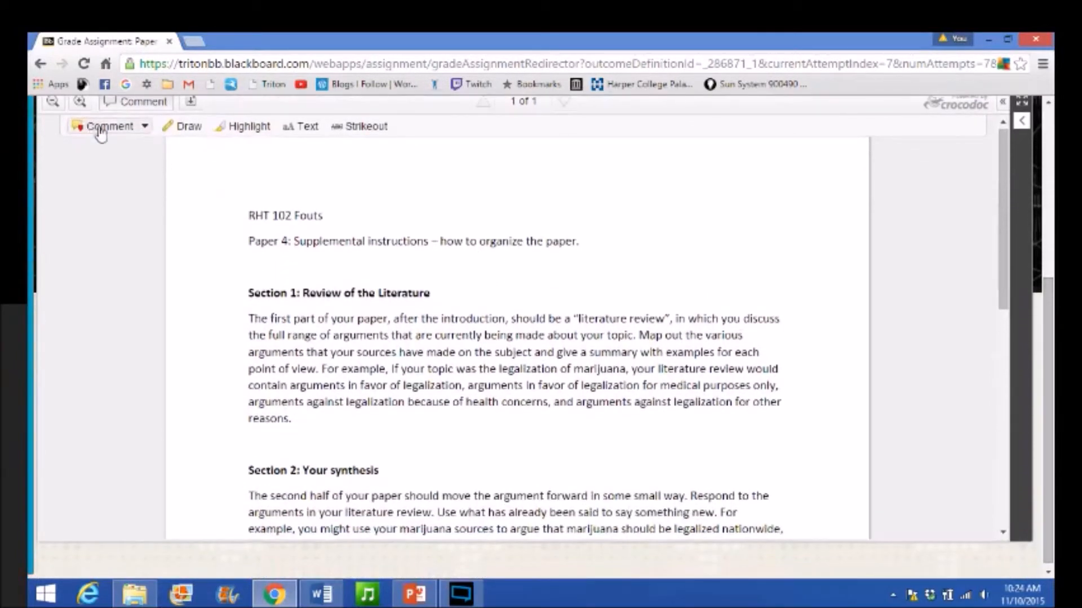
click(144, 126)
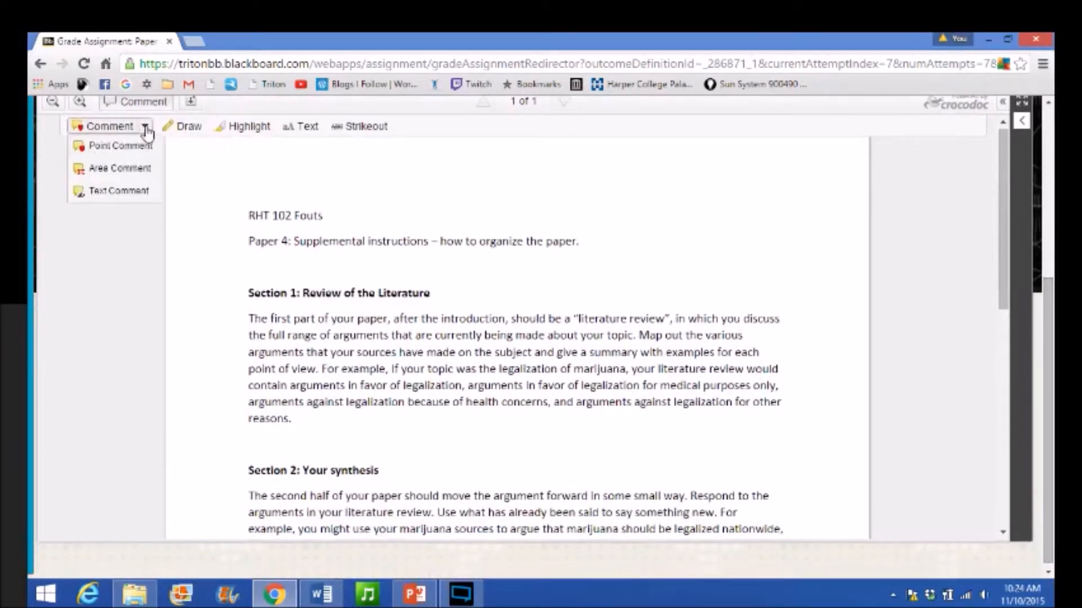
click(105, 148)
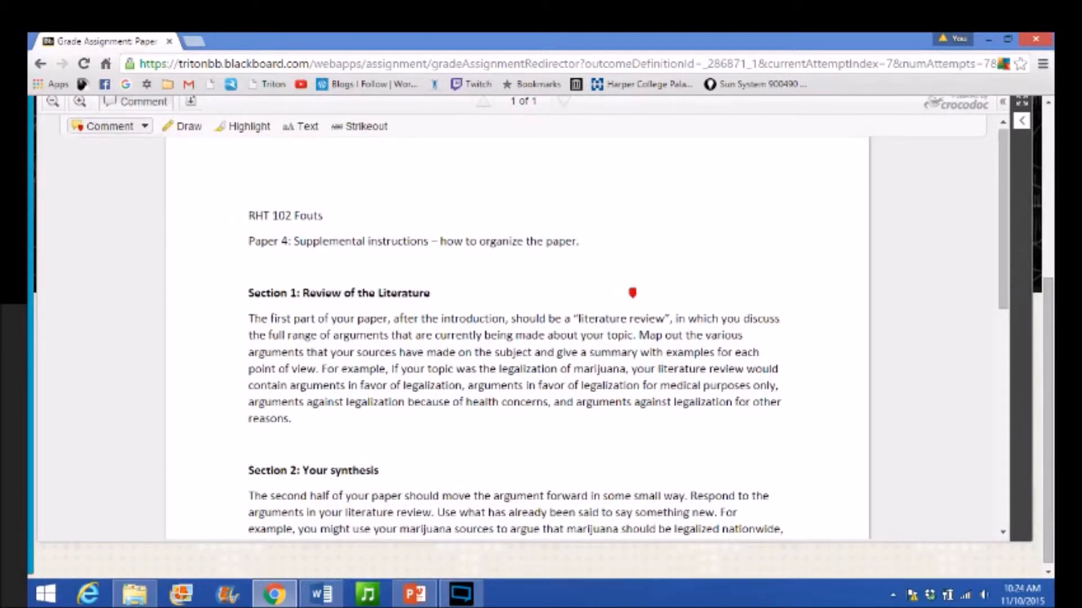
click(719, 312)
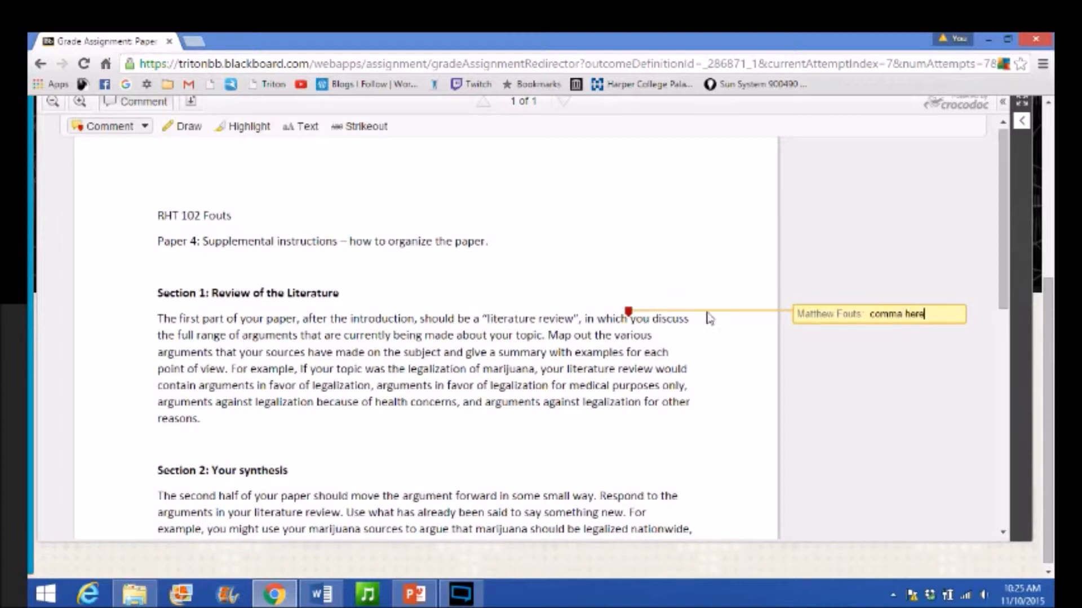
- Try to place an area comment over the "For example" sentence in Section 1's paragraph
click(145, 127)
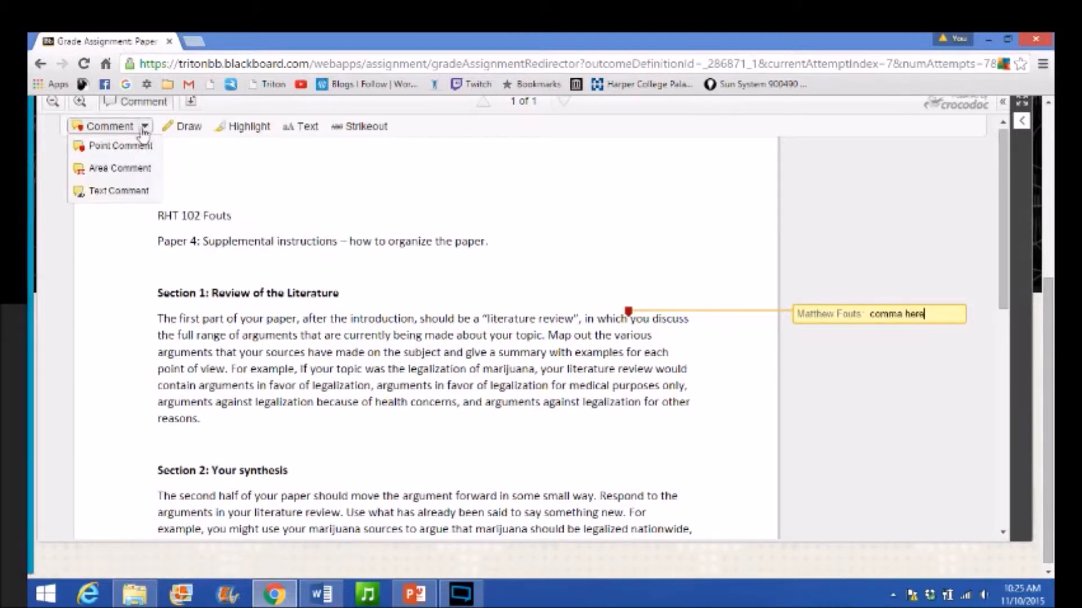
click(111, 172)
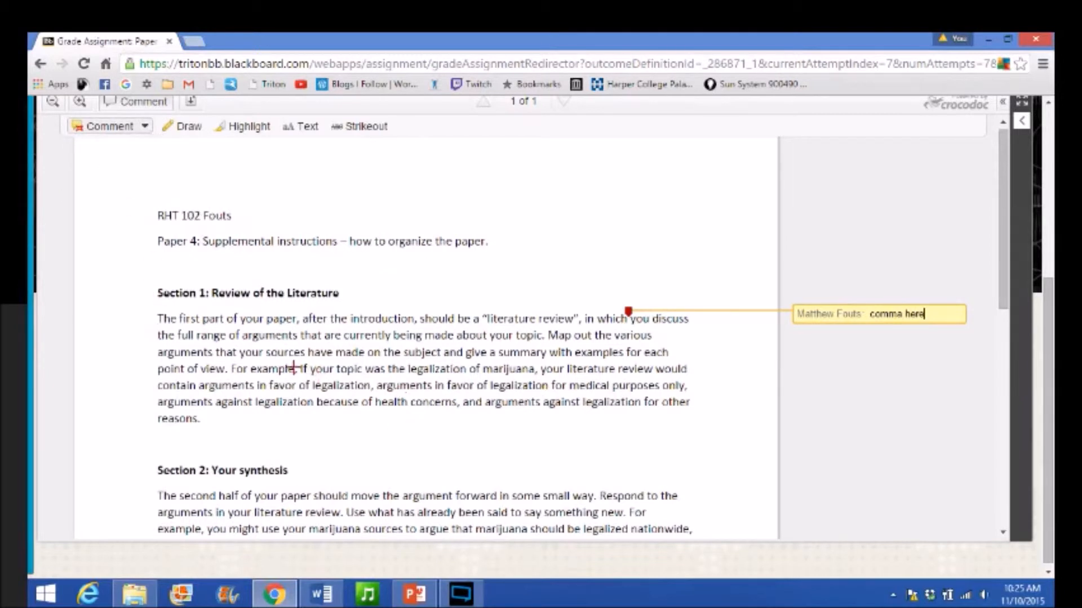
drag(300, 362, 602, 391)
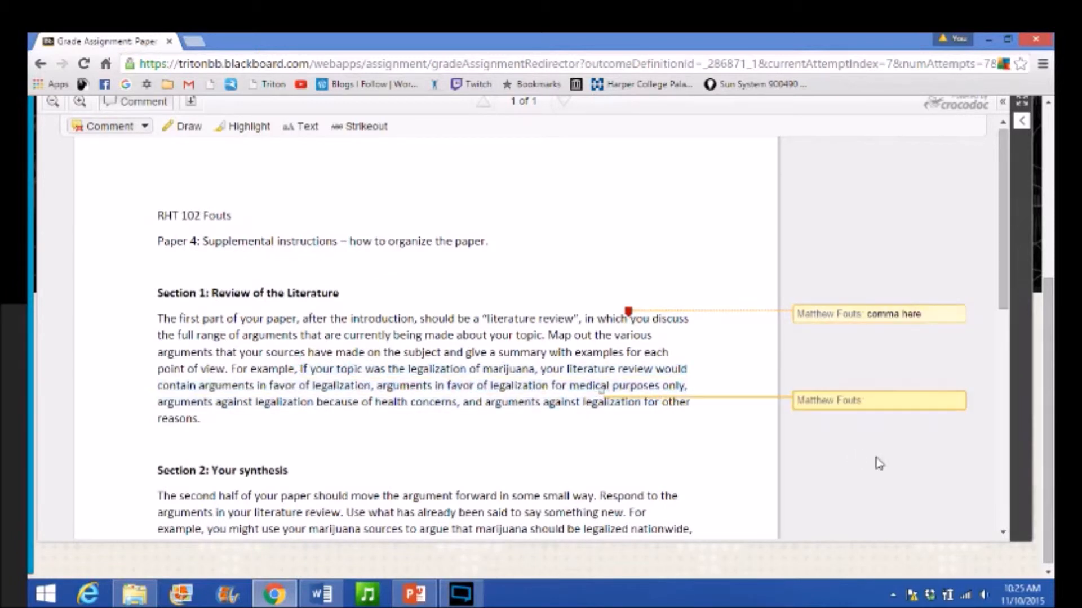
click(944, 423)
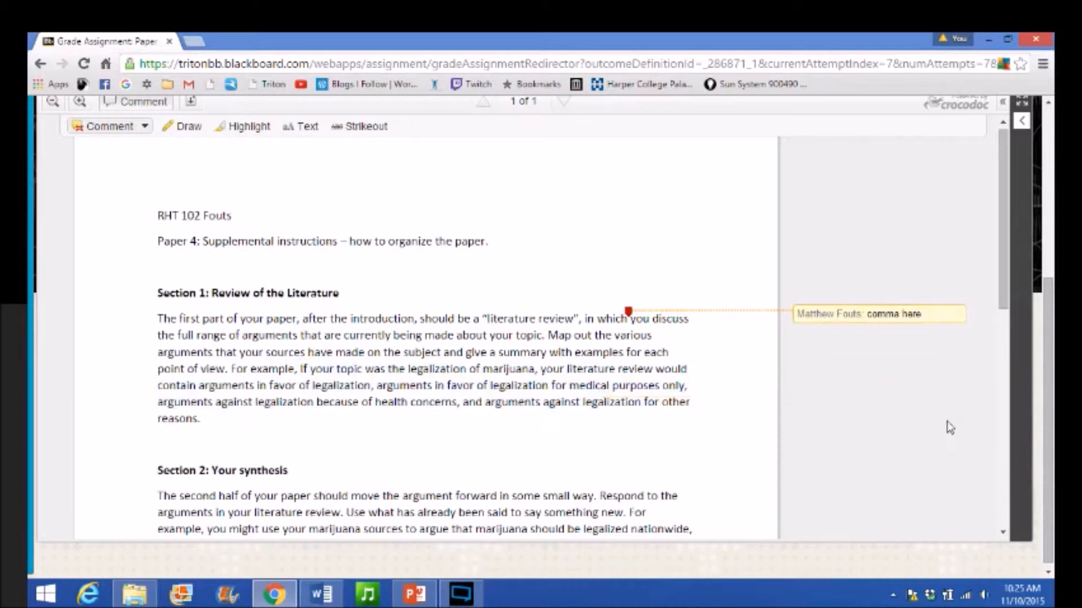
- Try a text comment reading "run on" on Section 1's "For example" sentence, and delete that comment
click(145, 125)
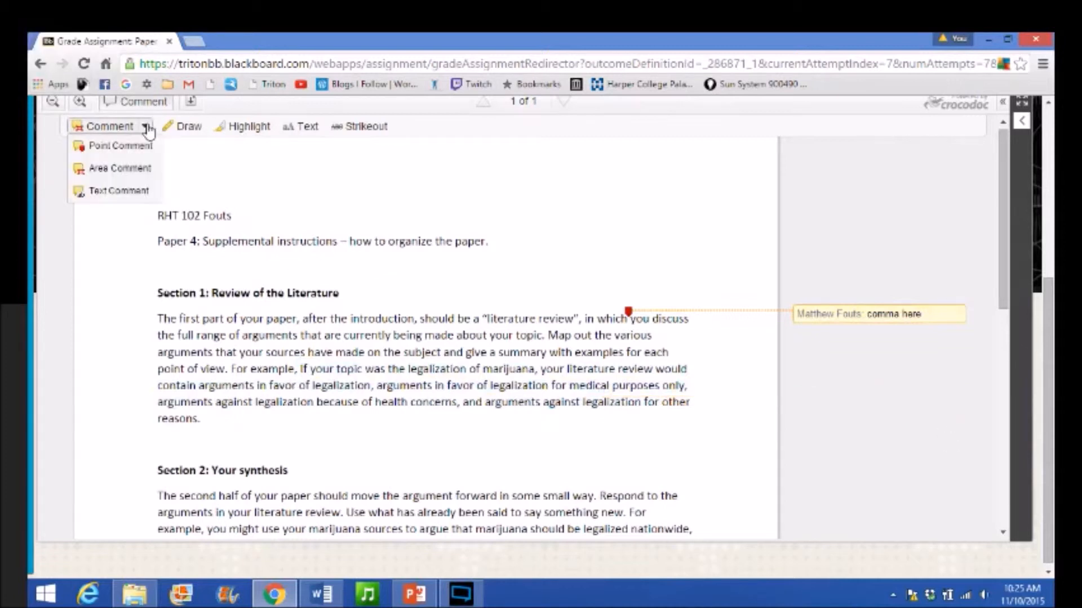
click(101, 193)
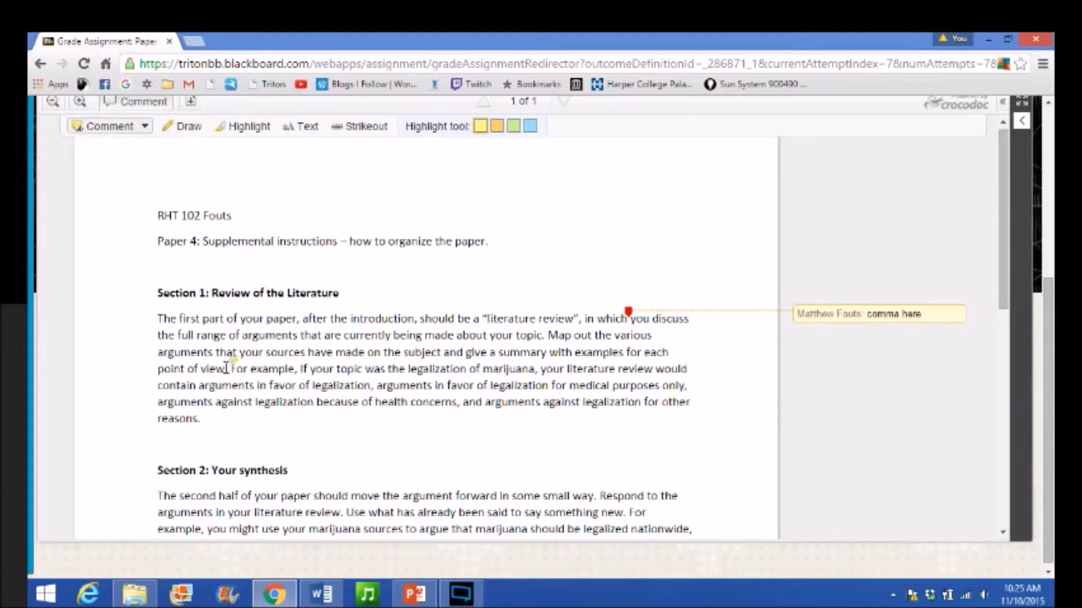
drag(231, 369, 207, 426)
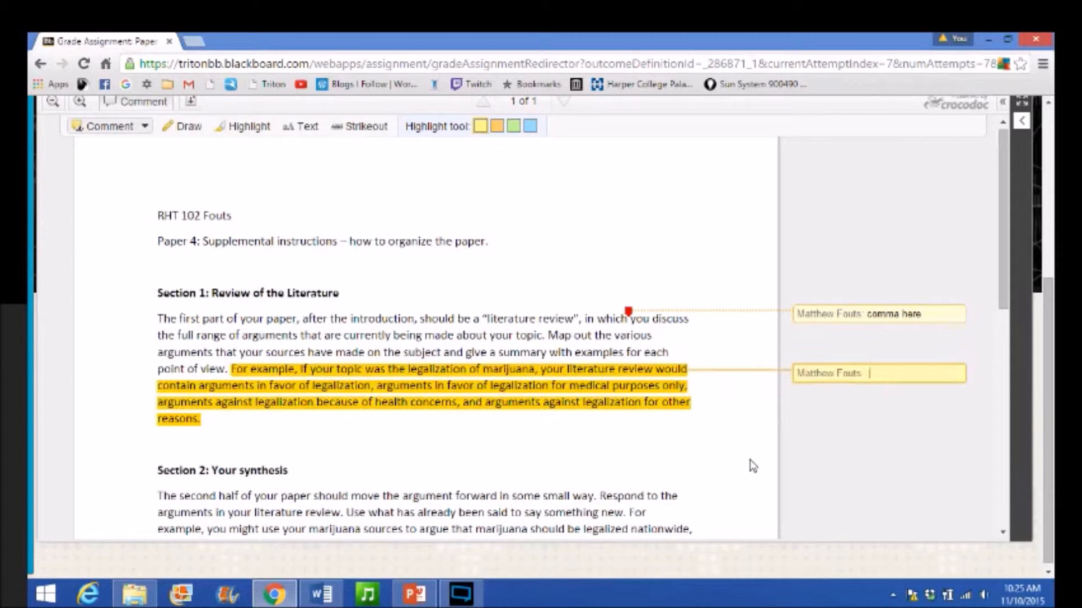
text(run on)
mouse_move(940, 396)
click(945, 396)
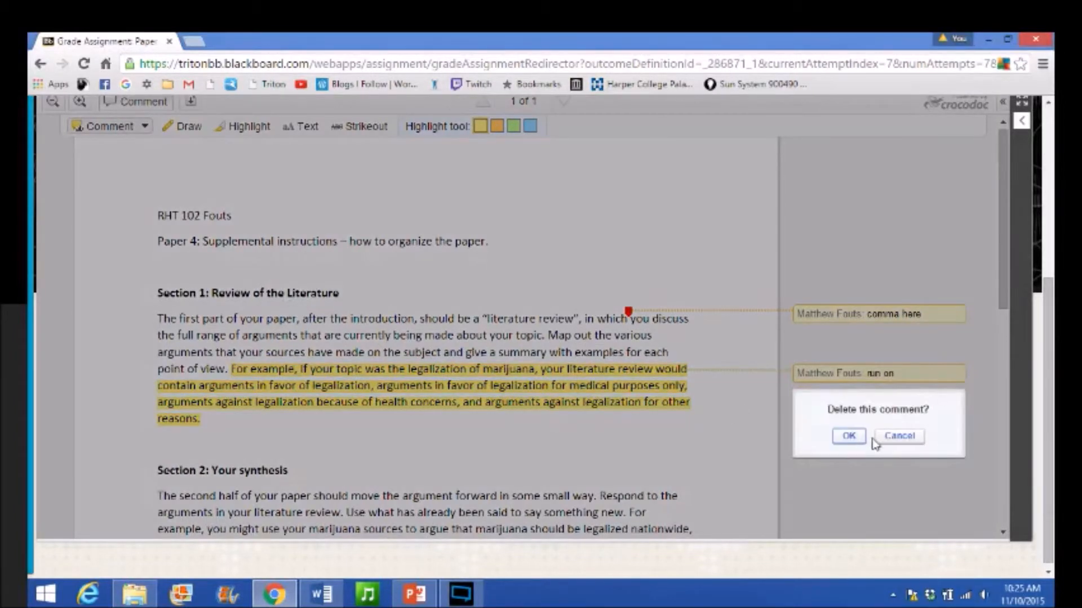
click(849, 437)
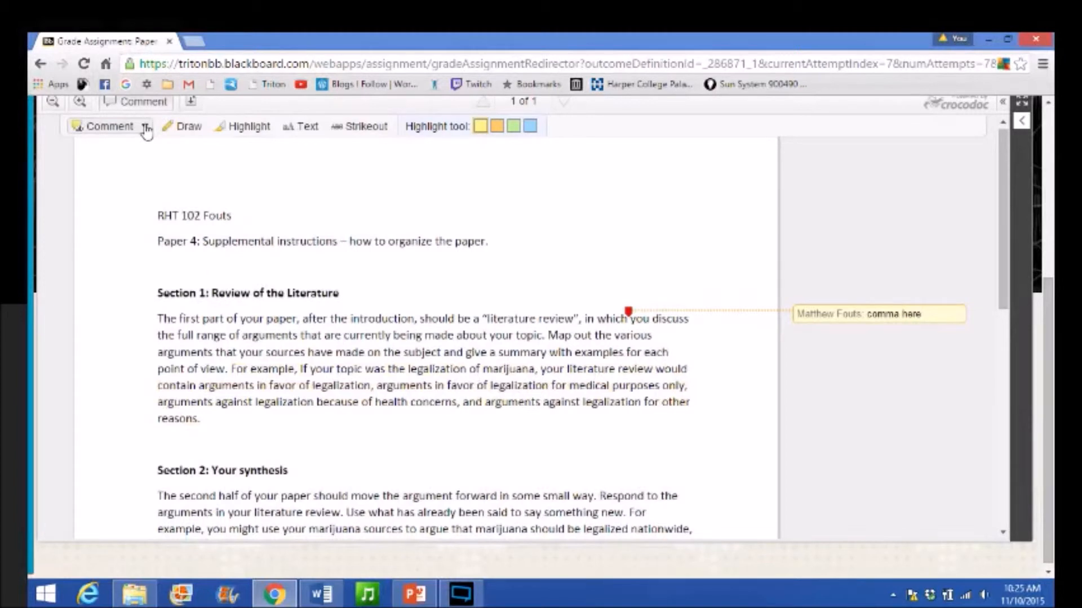
- Add a text comment reading "This is a run on sentence" on the whole "For example" sentence in Section 1
click(95, 133)
click(107, 130)
drag(231, 370, 265, 419)
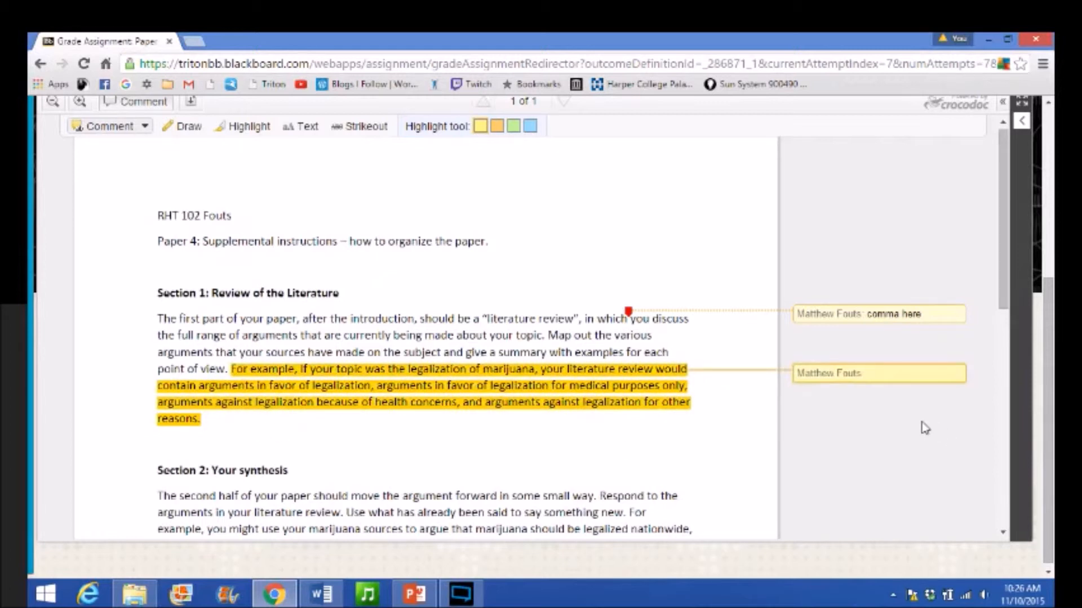
text(This is a run on sentence)
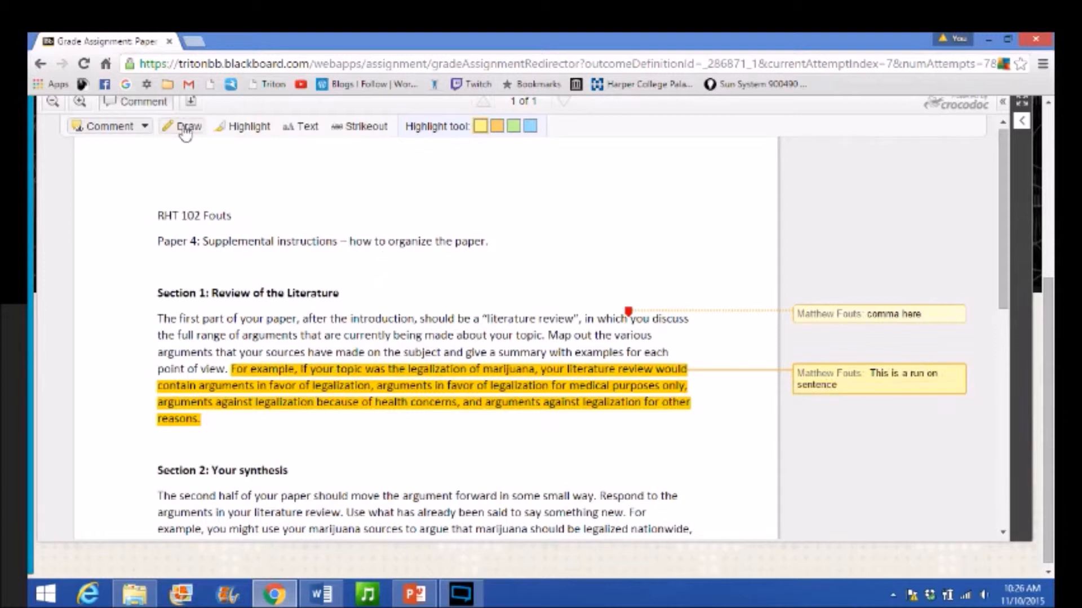
- Highlight the word "argument" in yellow in the first line of Section 2's paragraph
scroll(141, 344, down, 1)
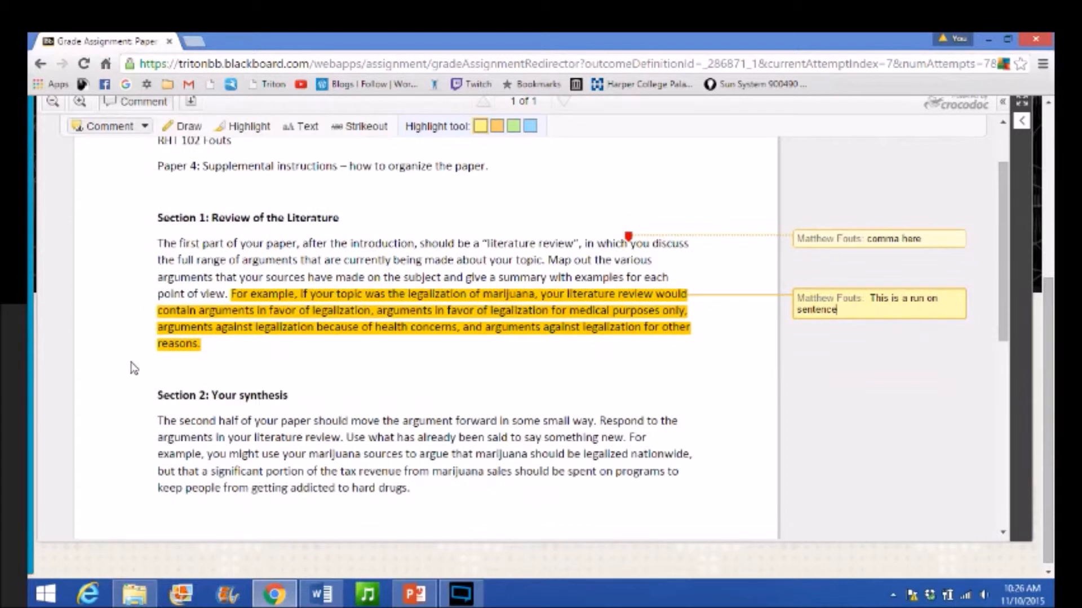
click(251, 128)
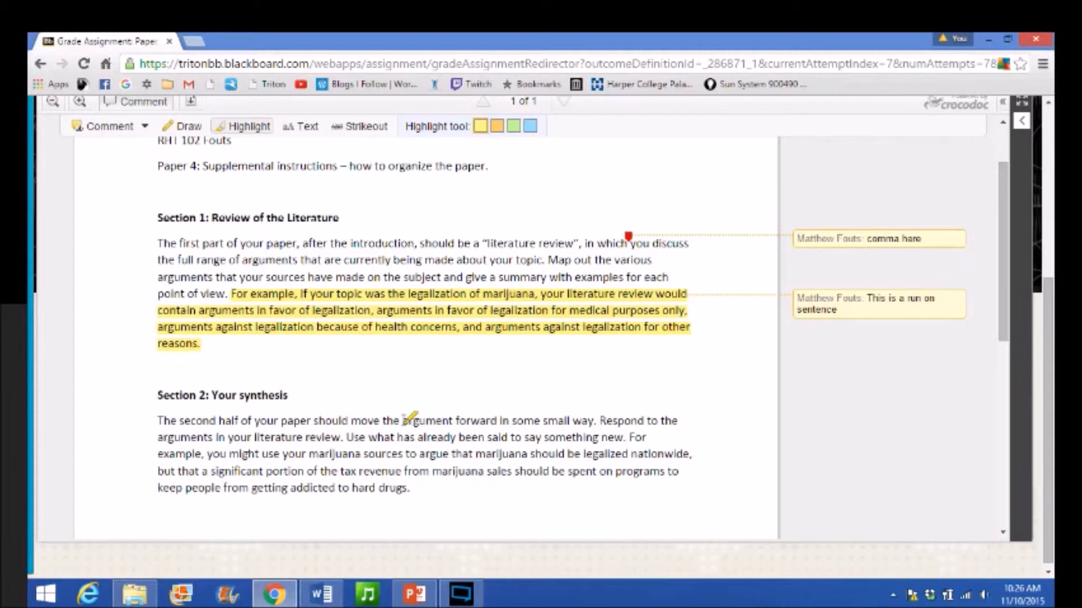
double_click(427, 422)
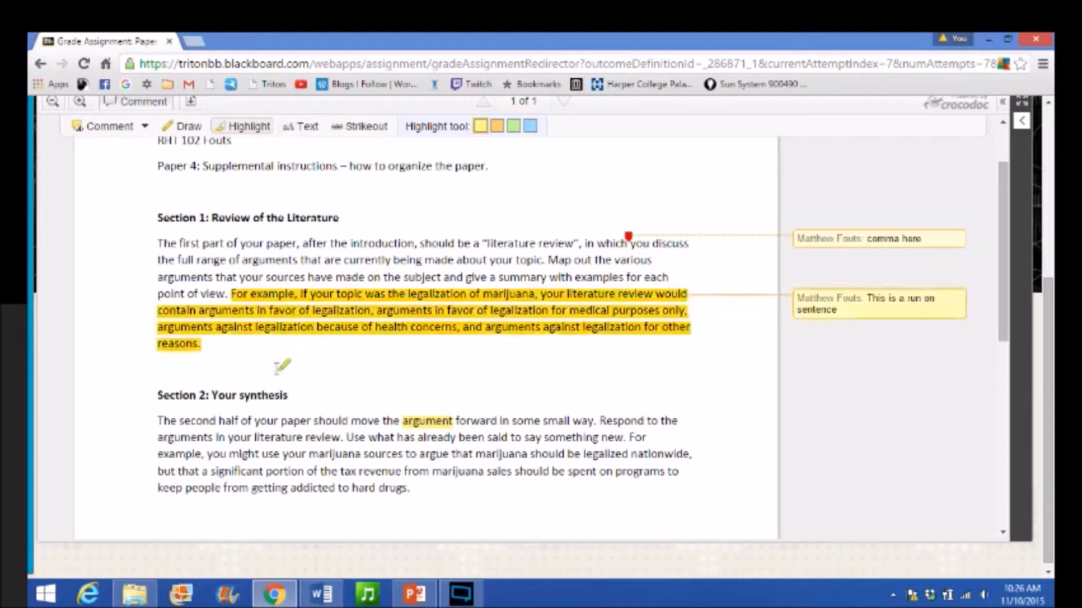
- Strike out "might use your marijuana" in Section 2's paragraph without adding replacement text
click(363, 127)
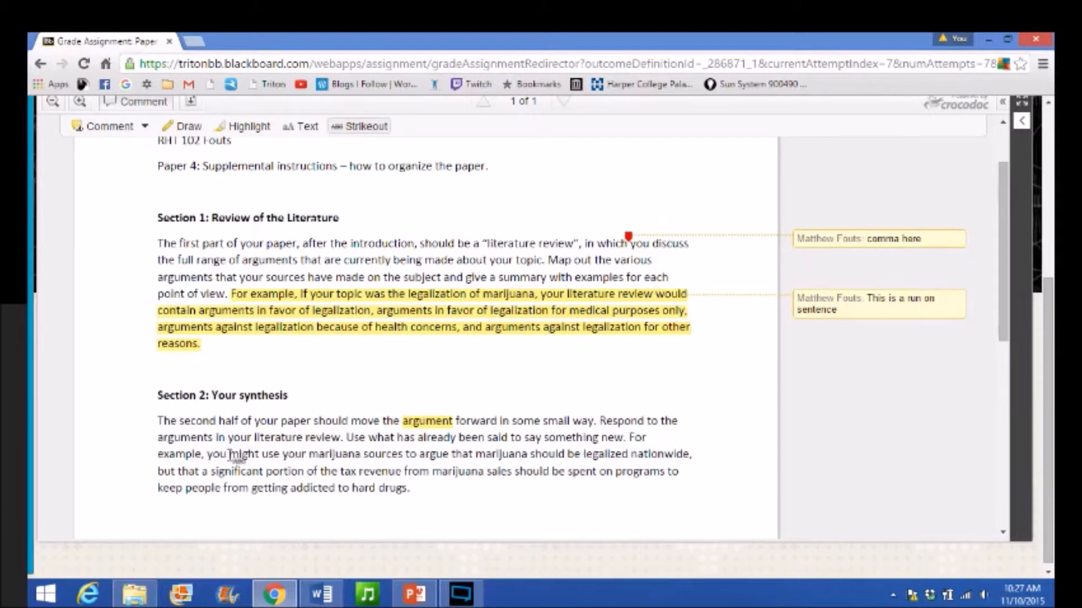
drag(229, 454, 371, 463)
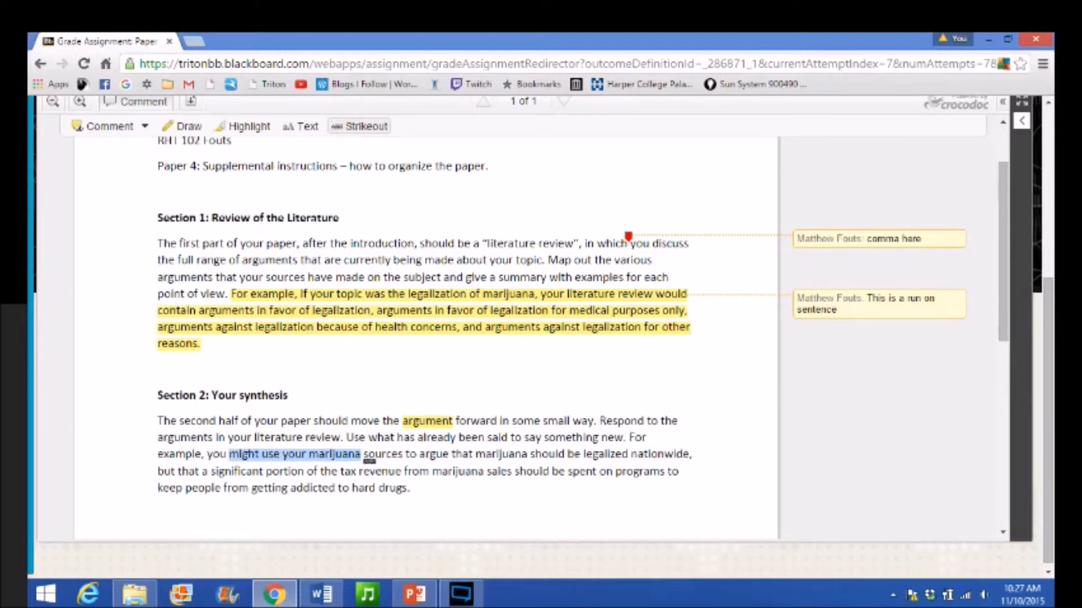
drag(369, 461, 362, 454)
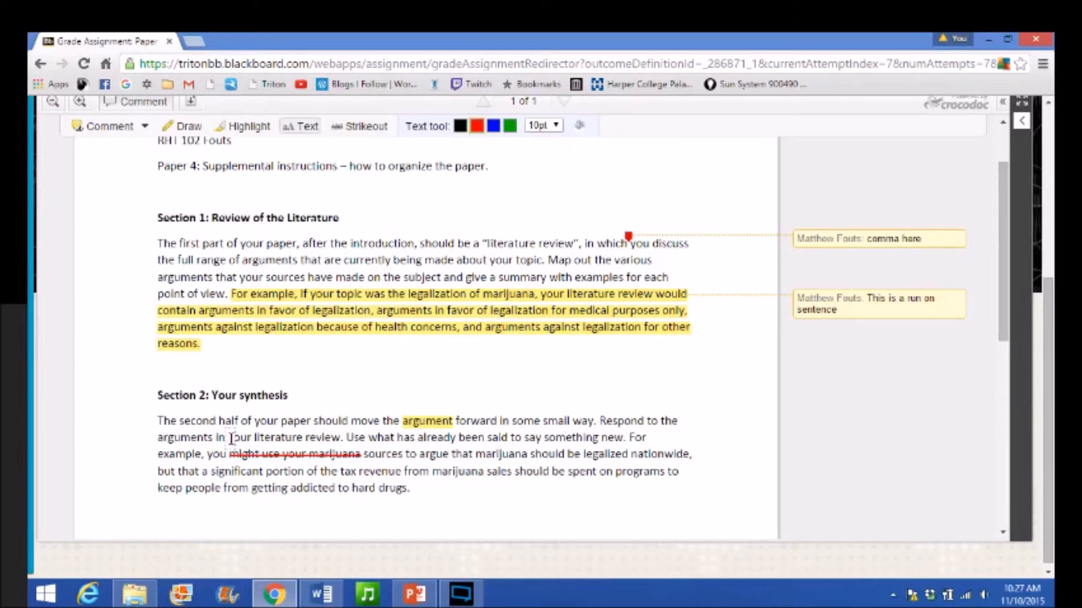
click(231, 439)
click(855, 413)
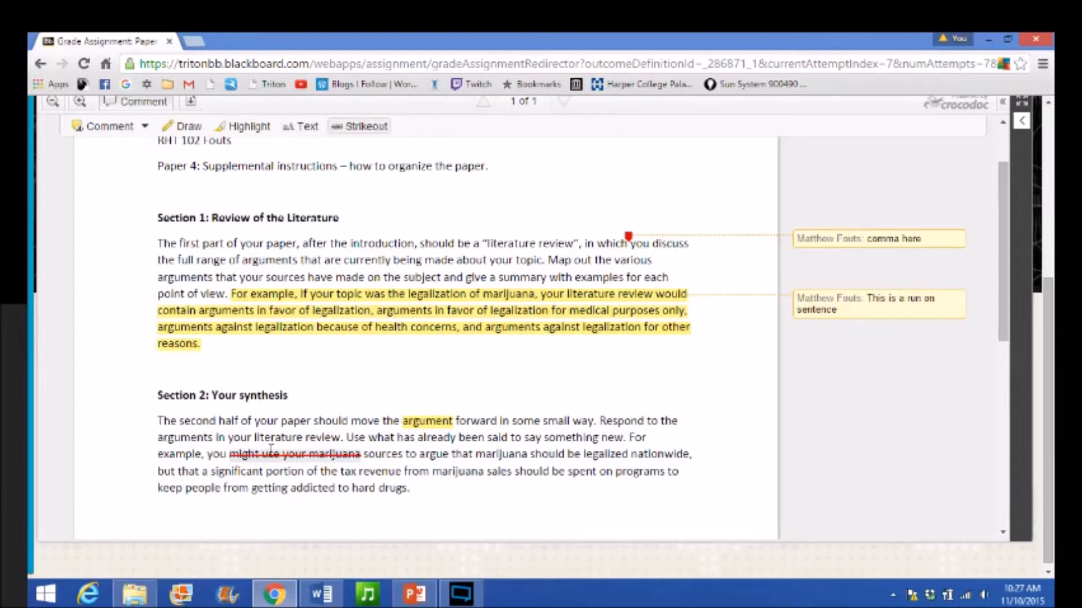
- Strike out "marijuana should" in Section 2's paragraph and enter "too wordy" as the text above it
drag(476, 454, 568, 451)
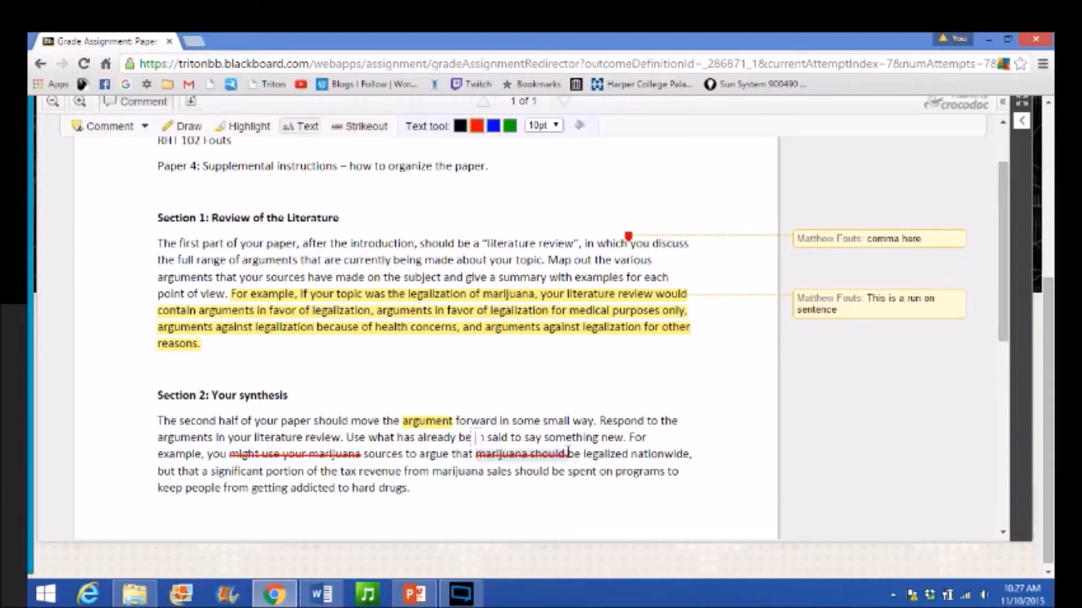
text(too wordy)
click(937, 449)
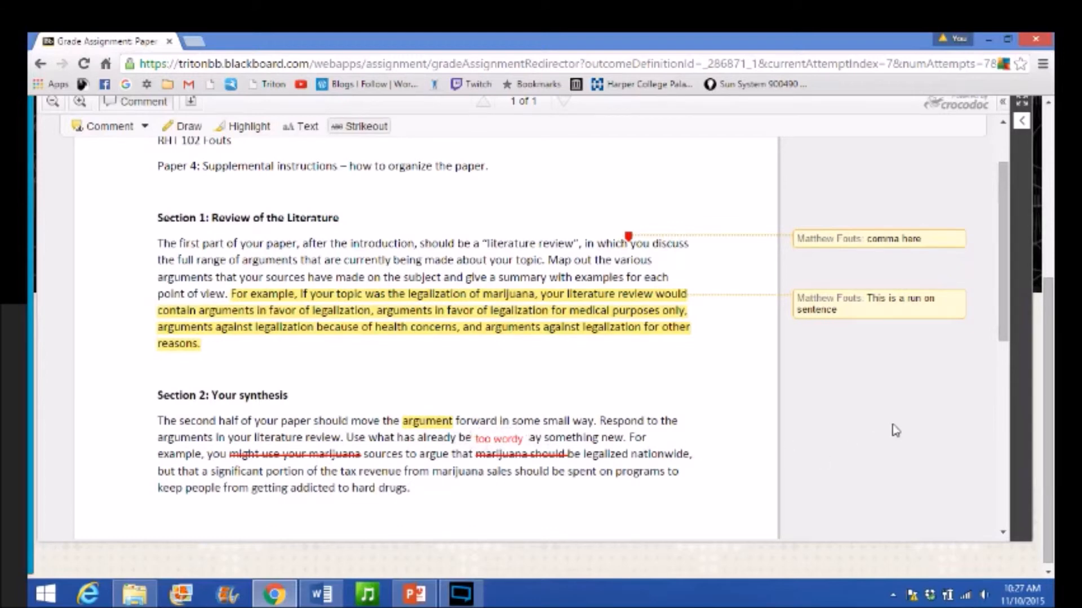
scroll(896, 431, down, 1)
scroll(919, 400, up, 2)
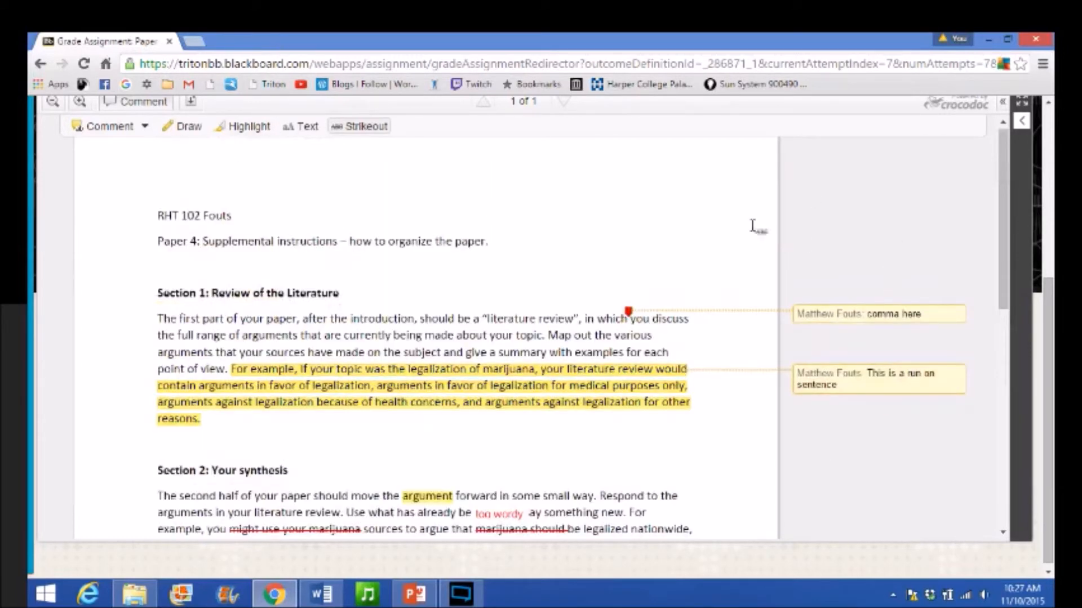
scroll(845, 242, up, 1)
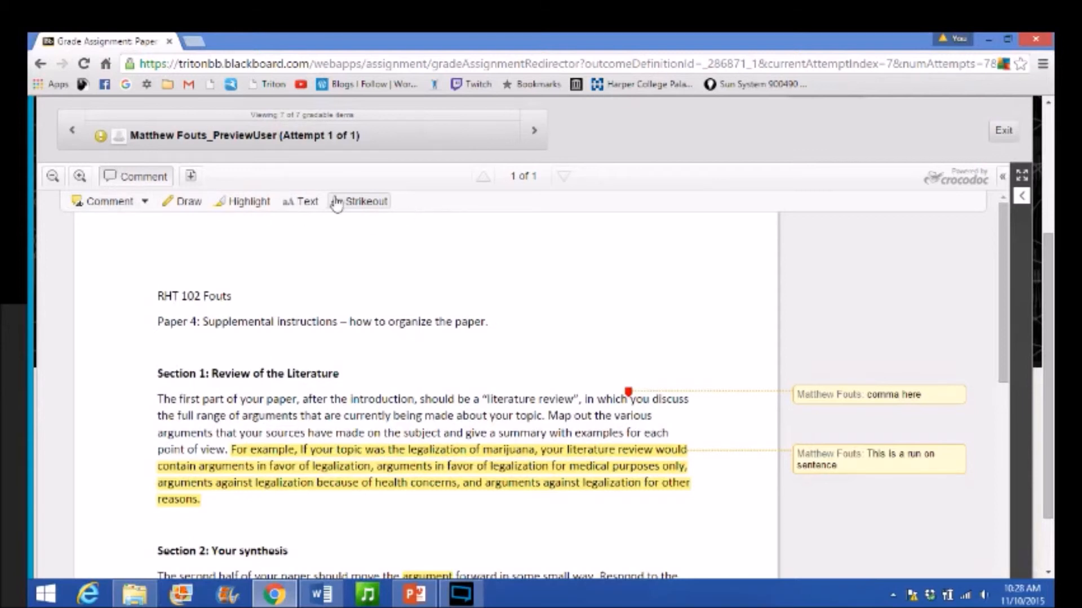
click(146, 201)
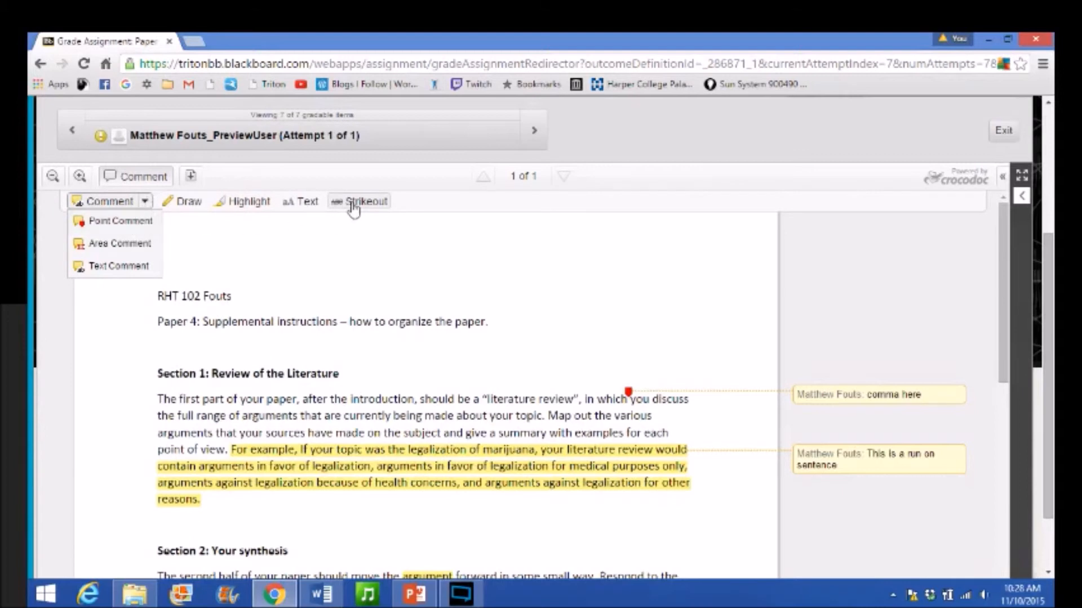
click(877, 268)
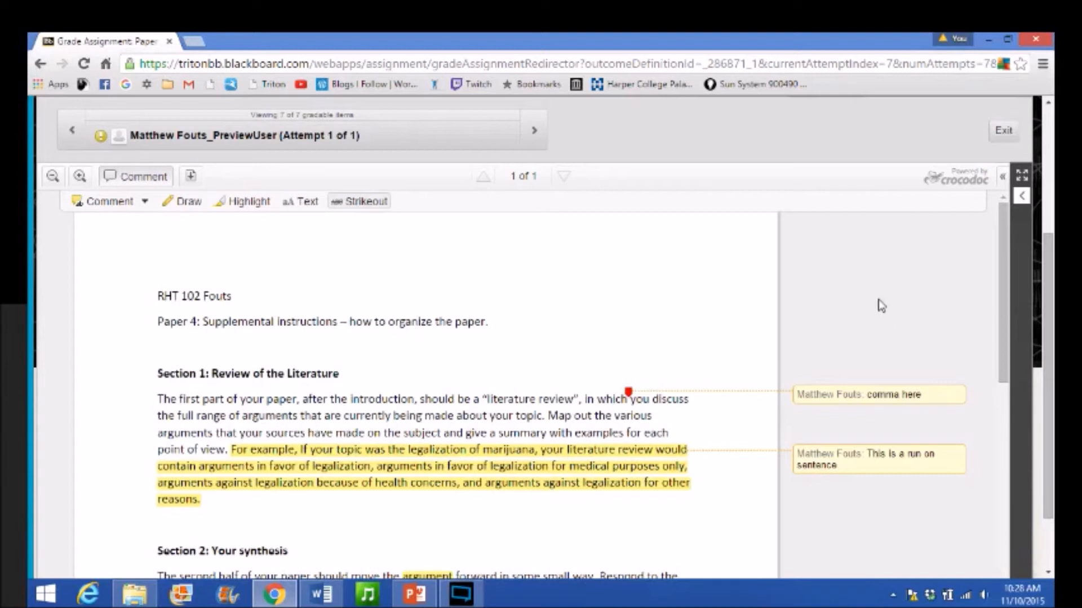
- Expand the assignment details again and enter 100 as the grade for the attempt
click(1023, 198)
click(965, 250)
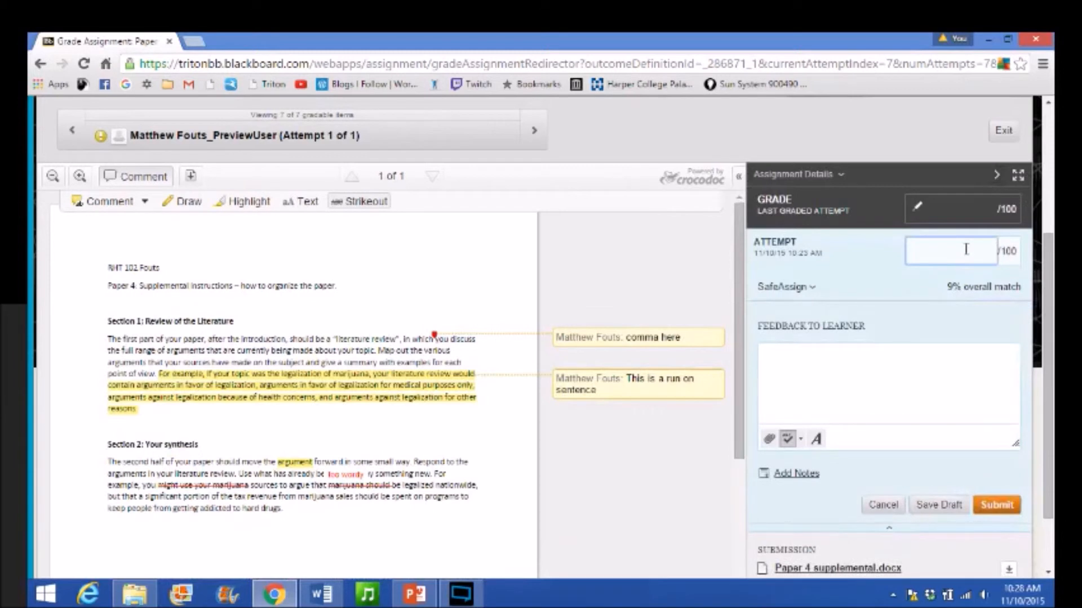
text(100)
click(933, 276)
- Write the learner feedback "You are the greatest student on earth." without attaching a file
click(820, 363)
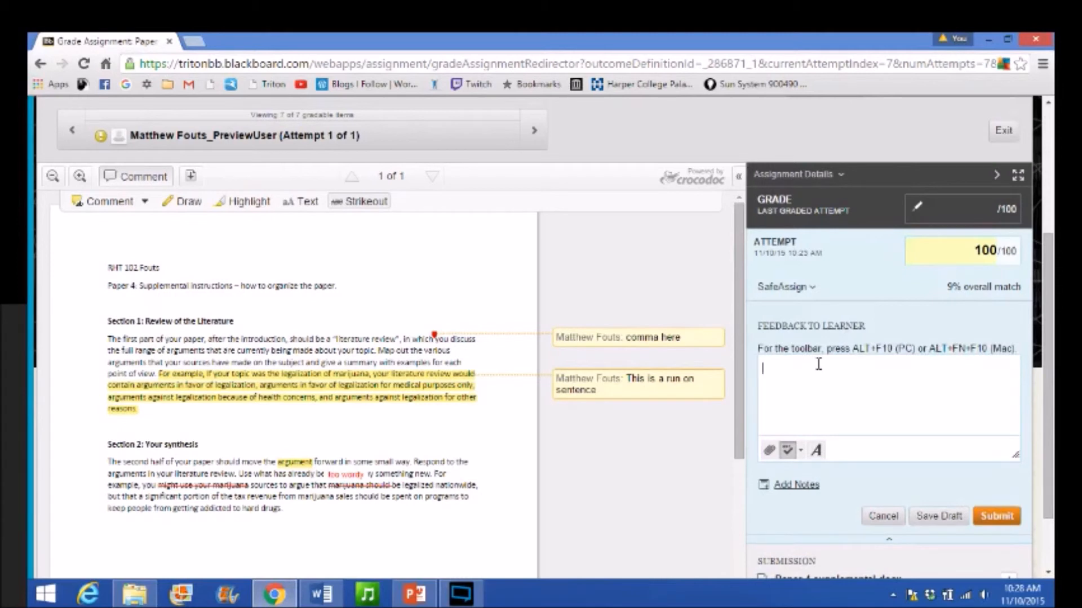
text(You s)
text(re the greatest stu)
text(dent )
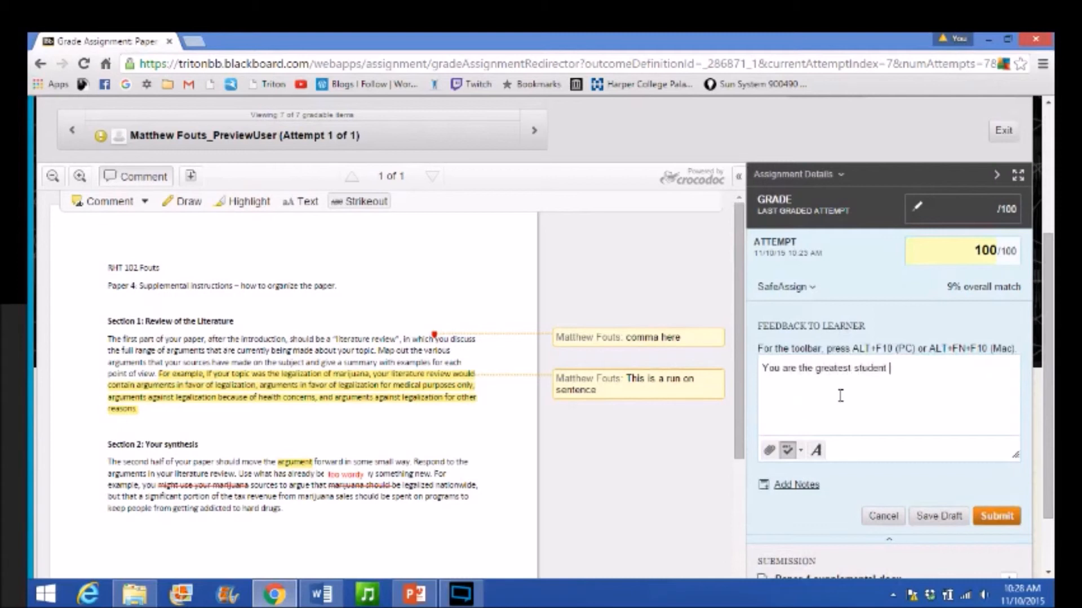
text(on earth.)
scroll(837, 473, down, 2)
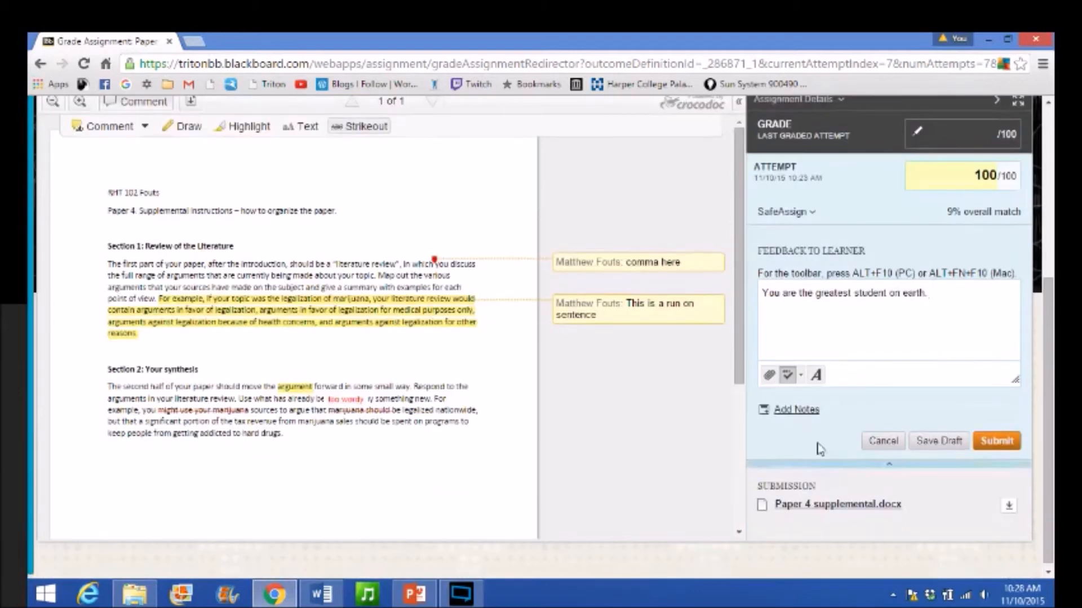
click(769, 376)
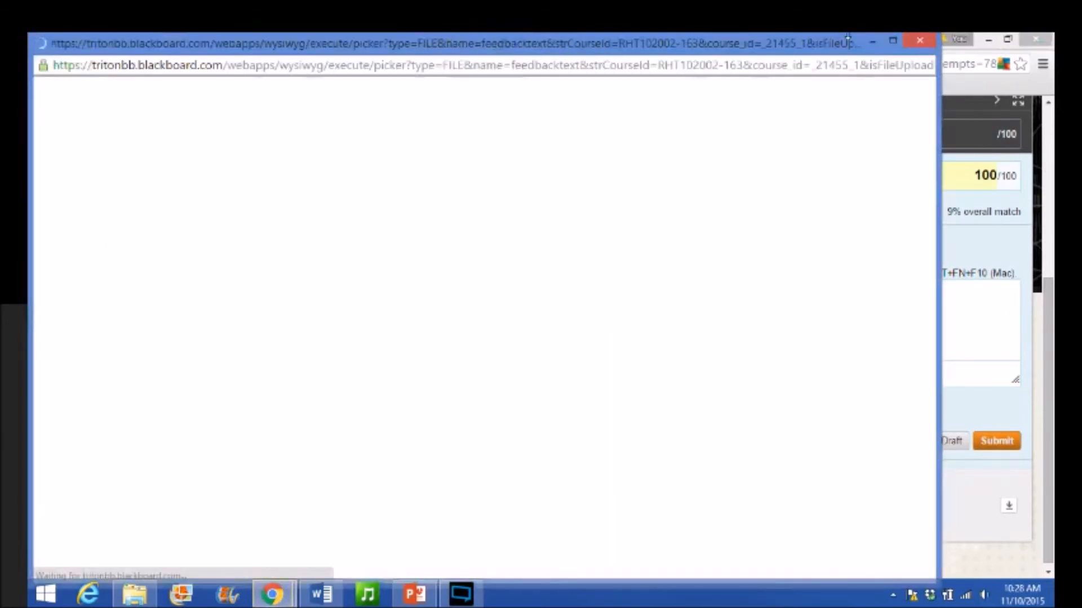
click(920, 39)
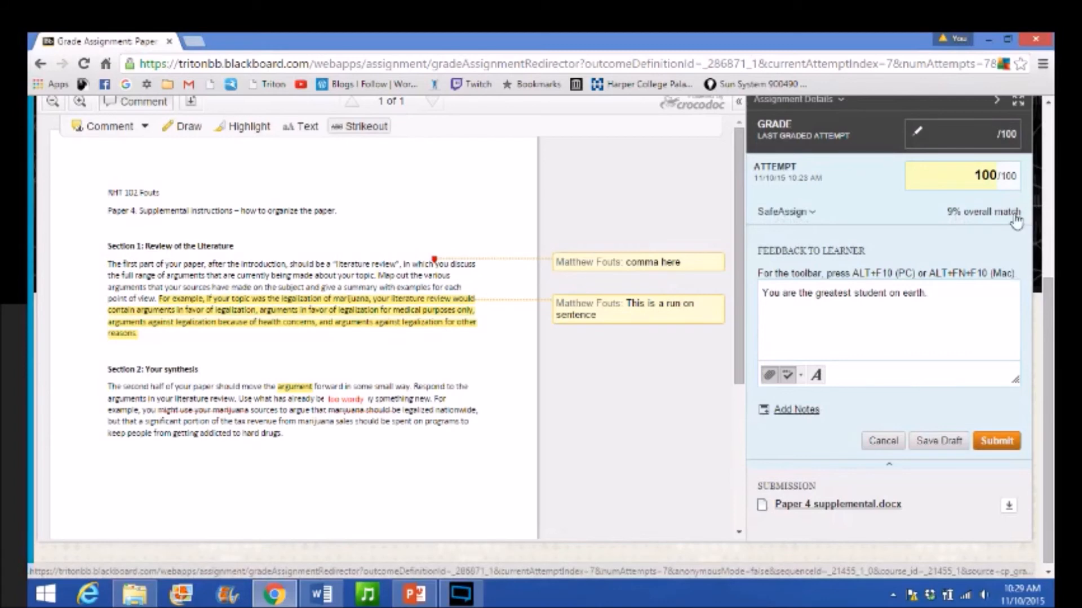
- Expand the SafeAssign submission details and submit the grade and feedback for the attempt
click(812, 213)
scroll(881, 511, down, 4)
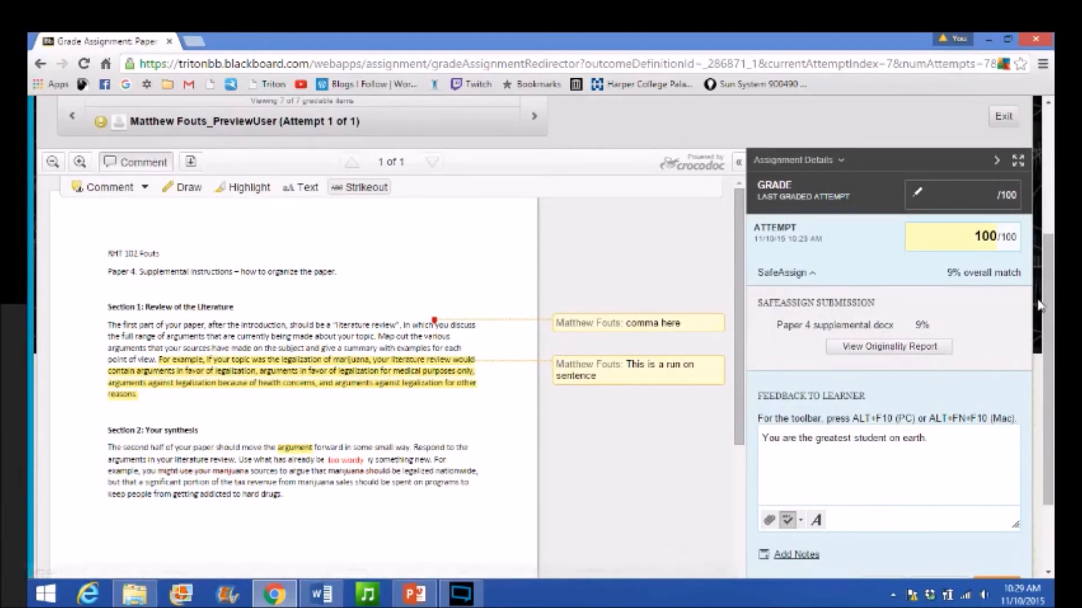
drag(1048, 308, 1050, 332)
click(988, 542)
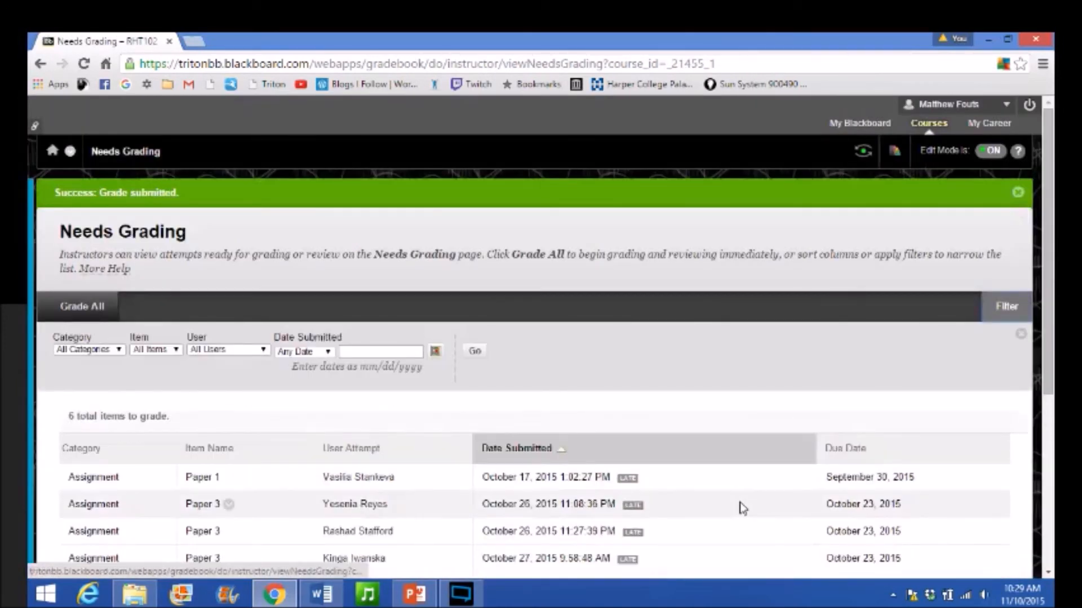
scroll(742, 508, down, 5)
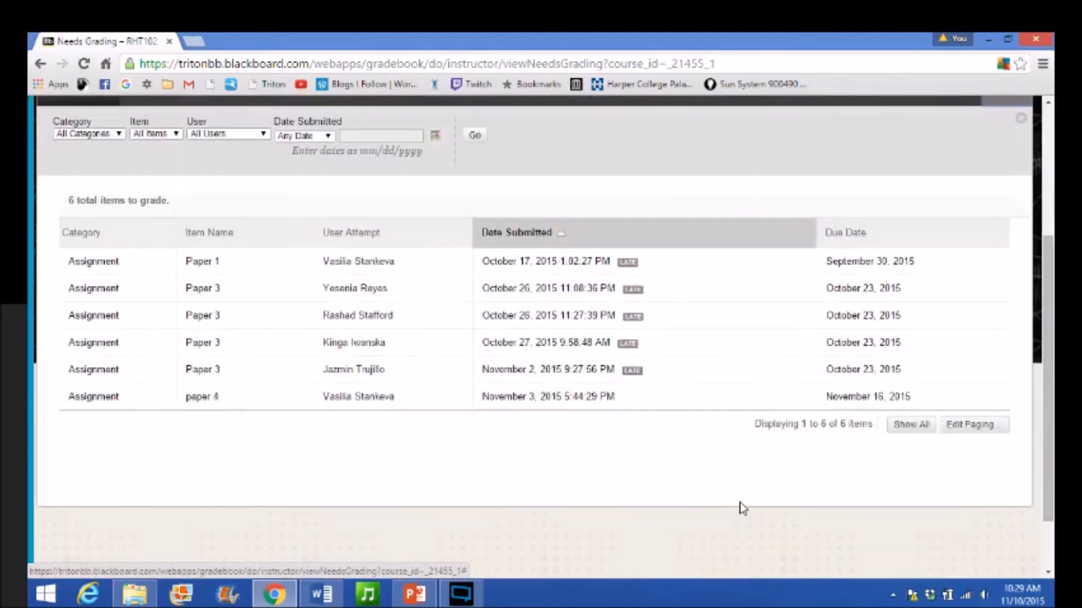
scroll(743, 509, up, 2)
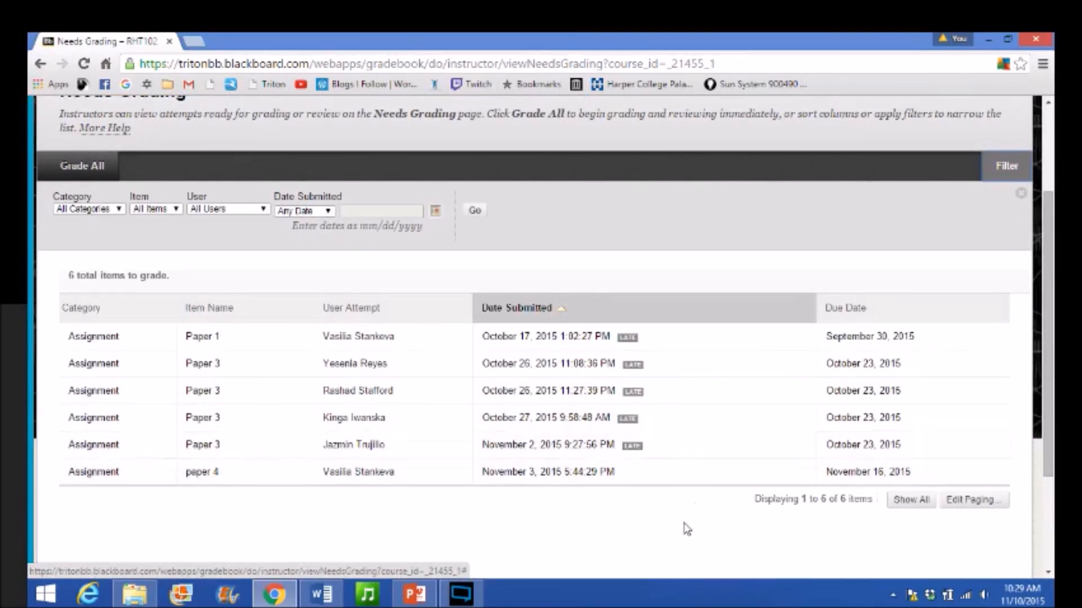
scroll(684, 526, up, 4)
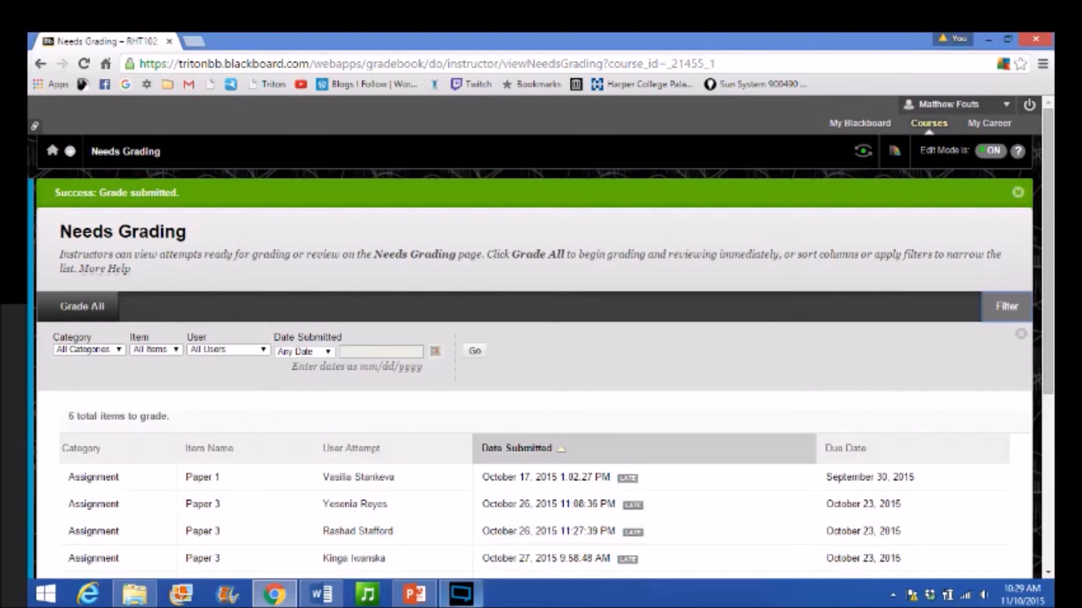
click(461, 595)
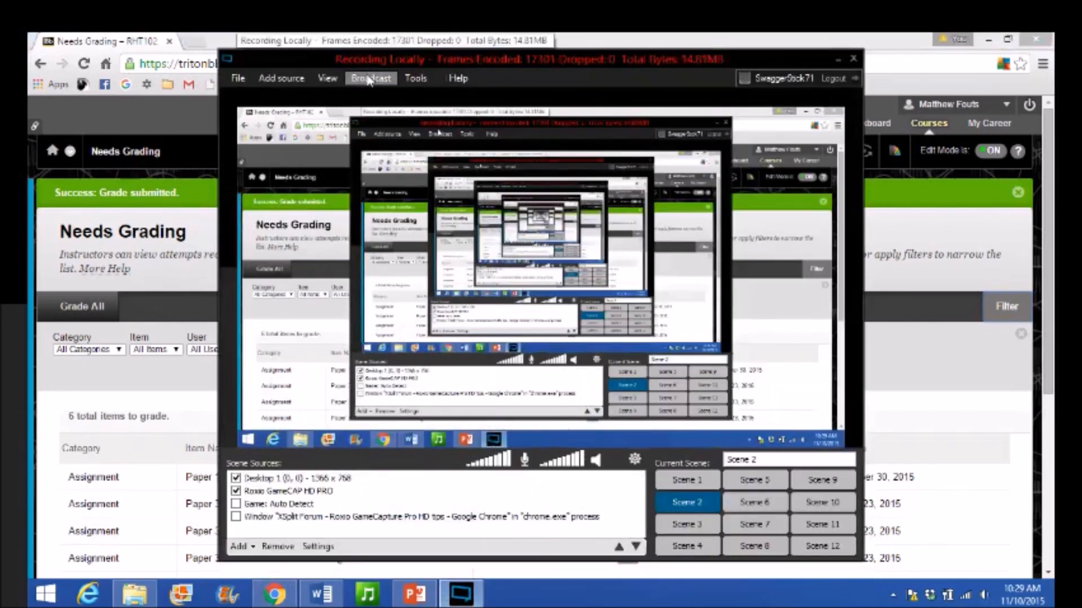